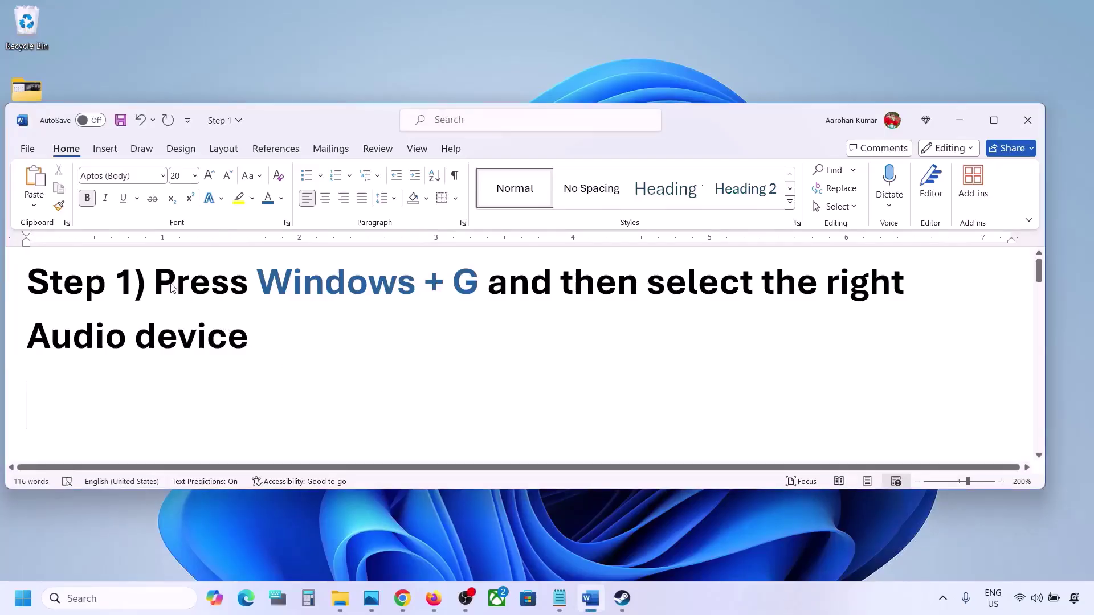
Step: Highlight and read the Step 1 audio-device instruction in Word, then bring up Xbox Game Bar
left_click_drag(155, 282, 254, 325)
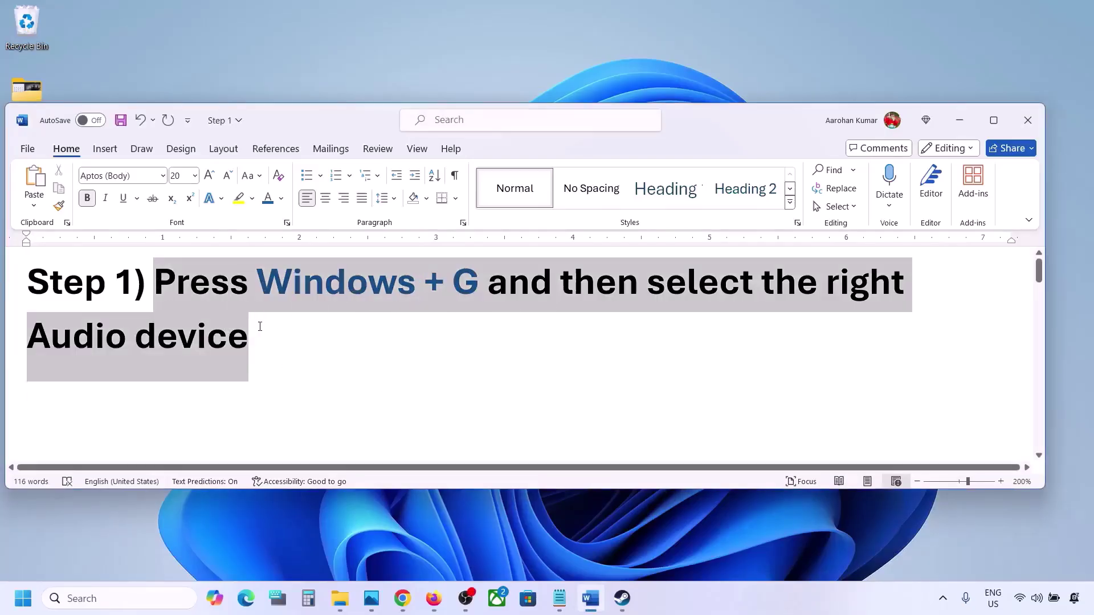
left_click(310, 352)
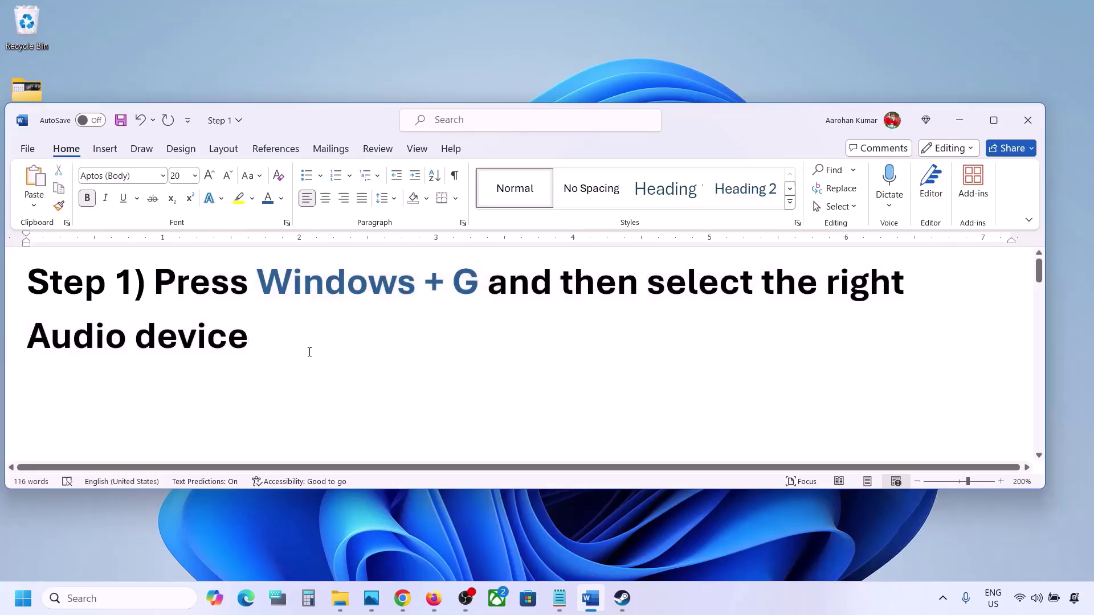
key("super+g")
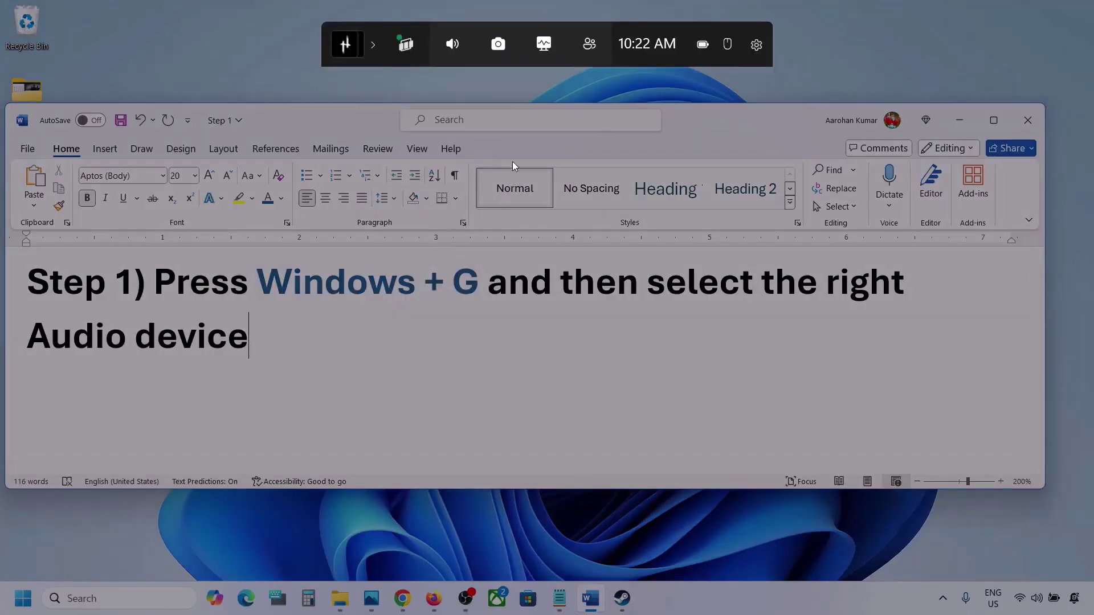
Step: In the Game Bar Audio widget, set Speakers (Realtek(R) Audio) as the default output
left_click(453, 48)
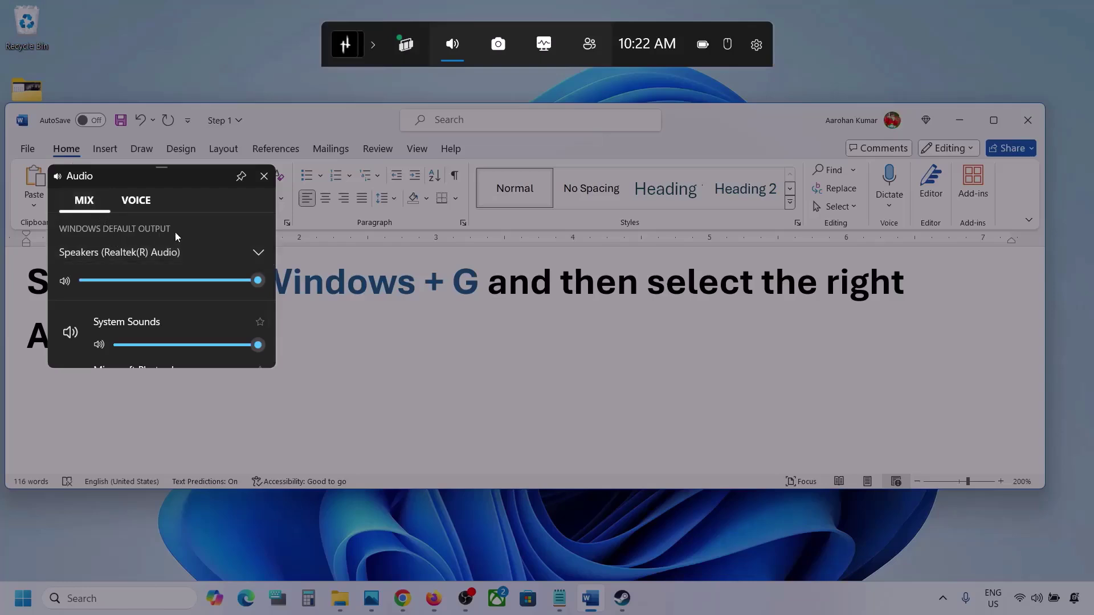
left_click(260, 253)
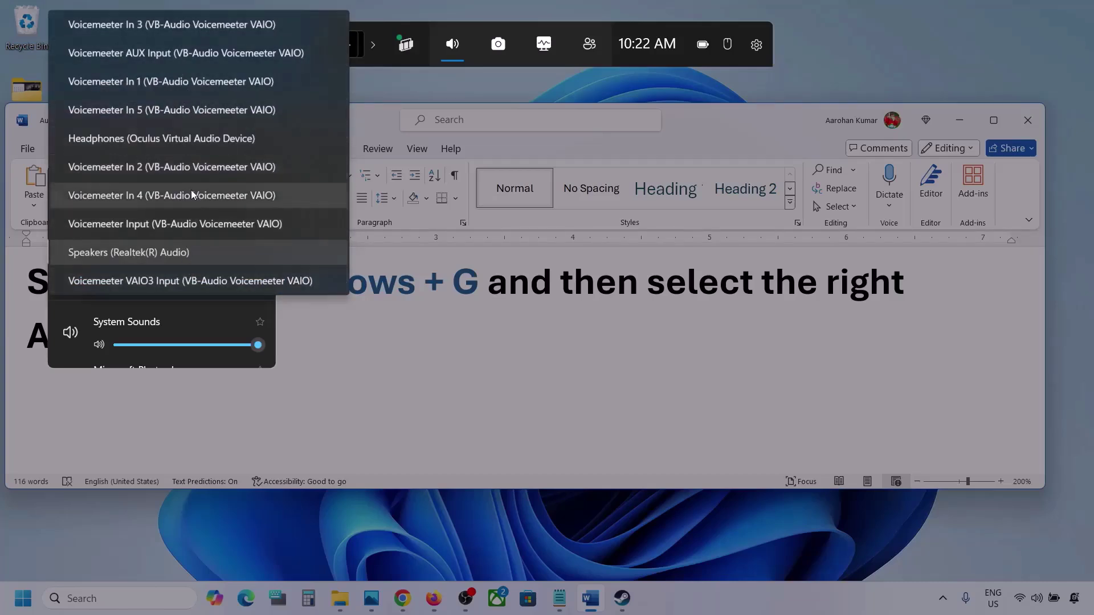
left_click(171, 253)
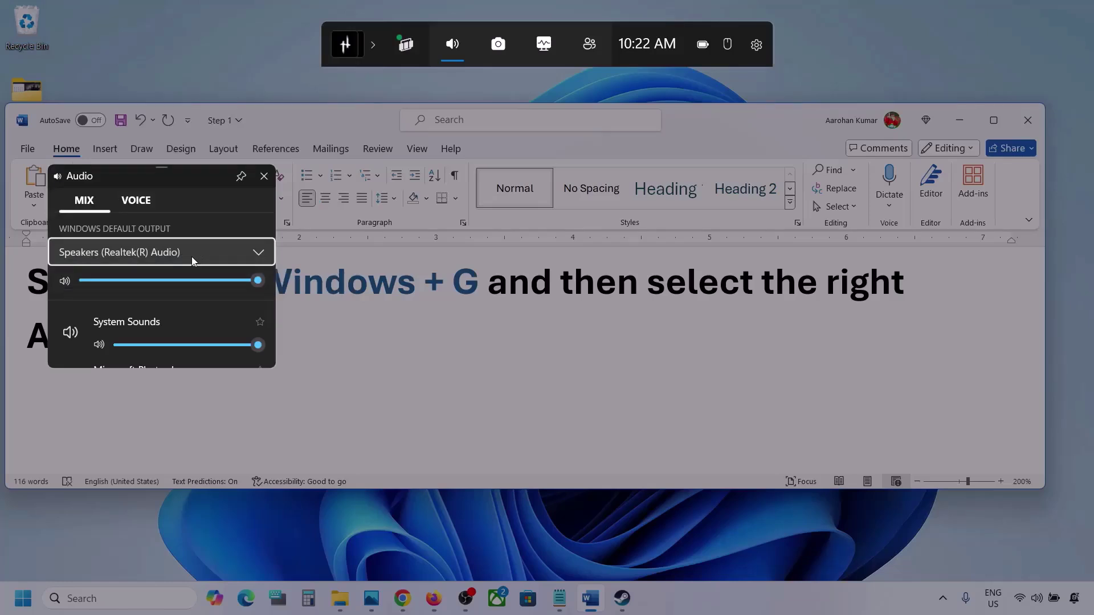
Step: Enlarge the mixer panel and raise Microsoft Photos Legacy volume to 100
scroll(189, 320, "down", 2)
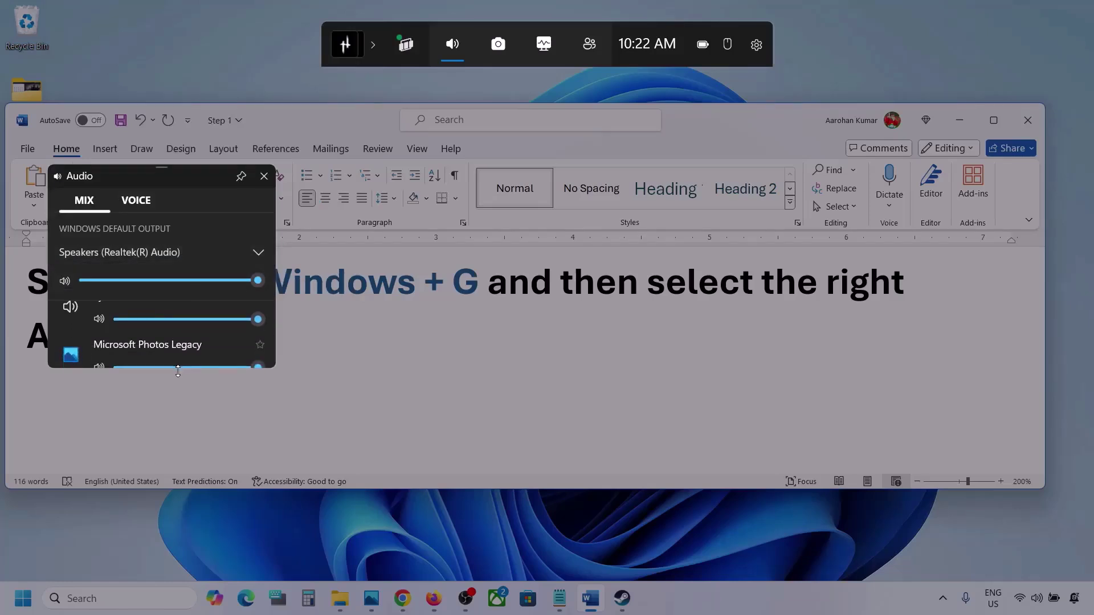
left_click_drag(178, 371, 175, 502)
scroll(166, 394, "up", 1)
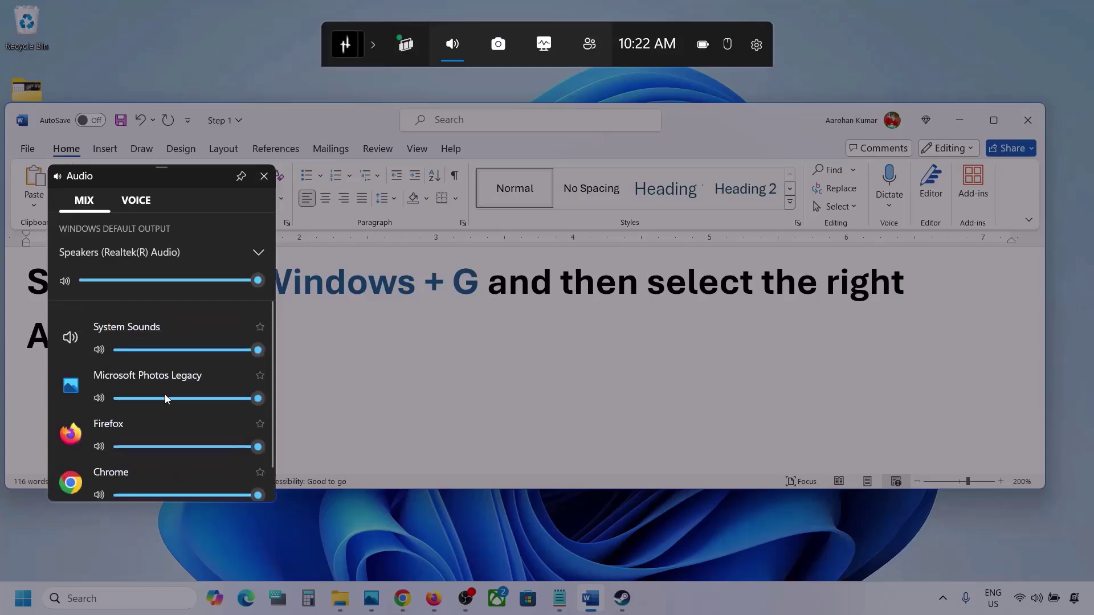
scroll(165, 394, "down", 1)
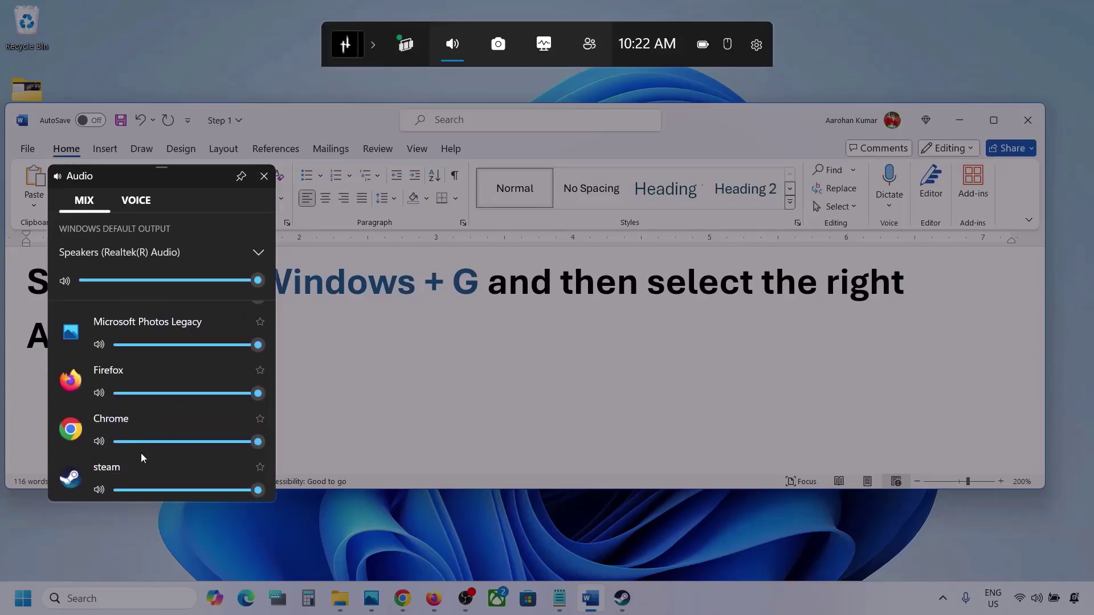
scroll(134, 406, "up", 1)
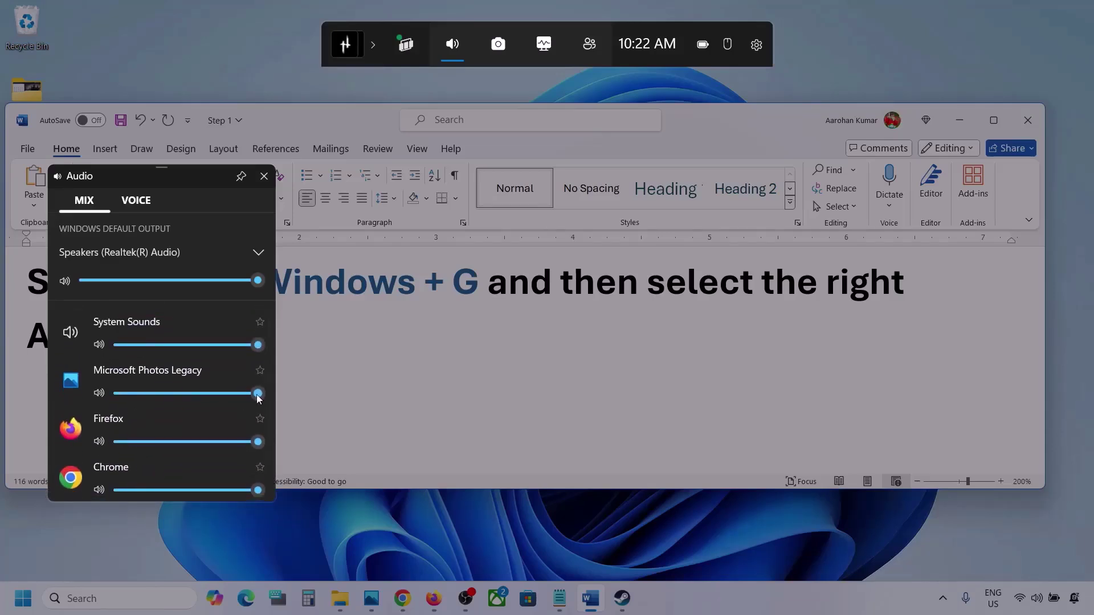
left_click_drag(173, 398, 278, 400)
scroll(202, 416, "down", 1)
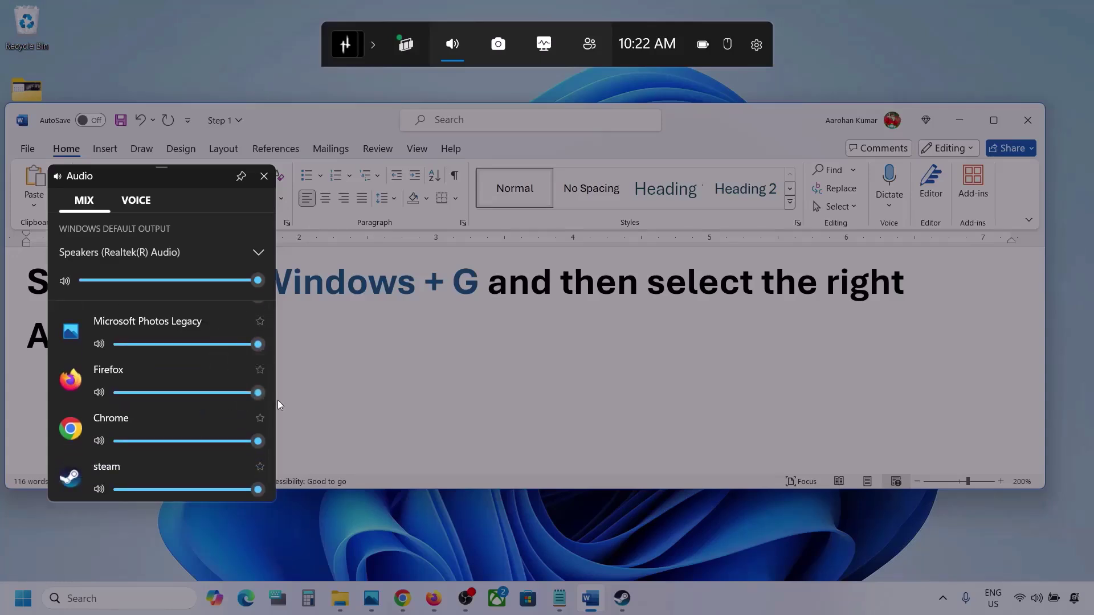
scroll(161, 421, "down", 1)
scroll(141, 448, "up", 1)
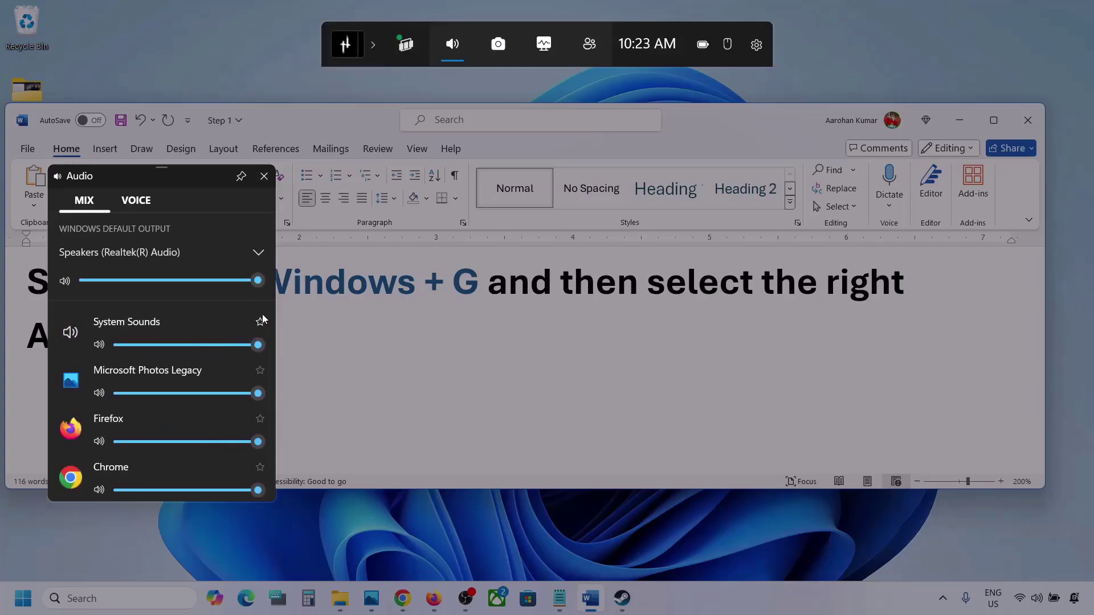
Step: On the Voice tab, keep Microphone Array for input and communications input, with Speakers (Realtek(R) Audio) for communications output
left_click(135, 201)
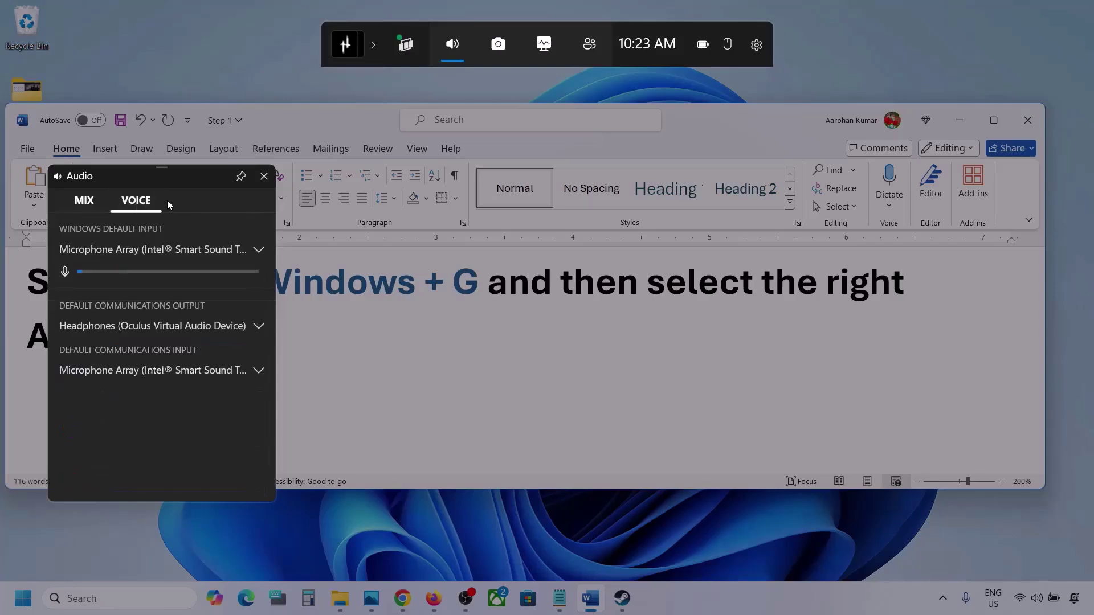
left_click(262, 249)
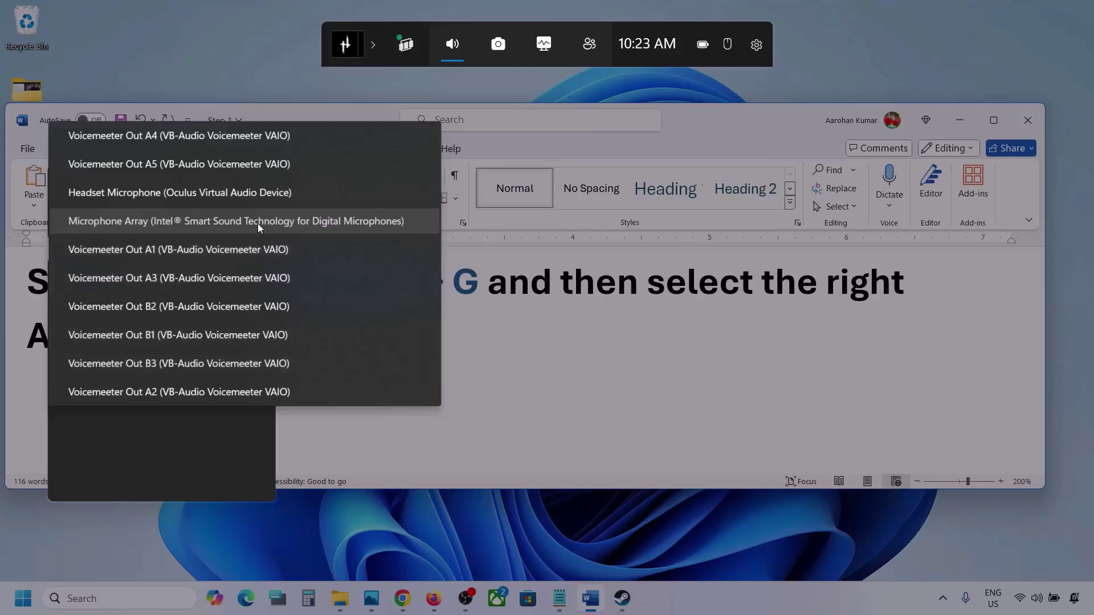
left_click(258, 223)
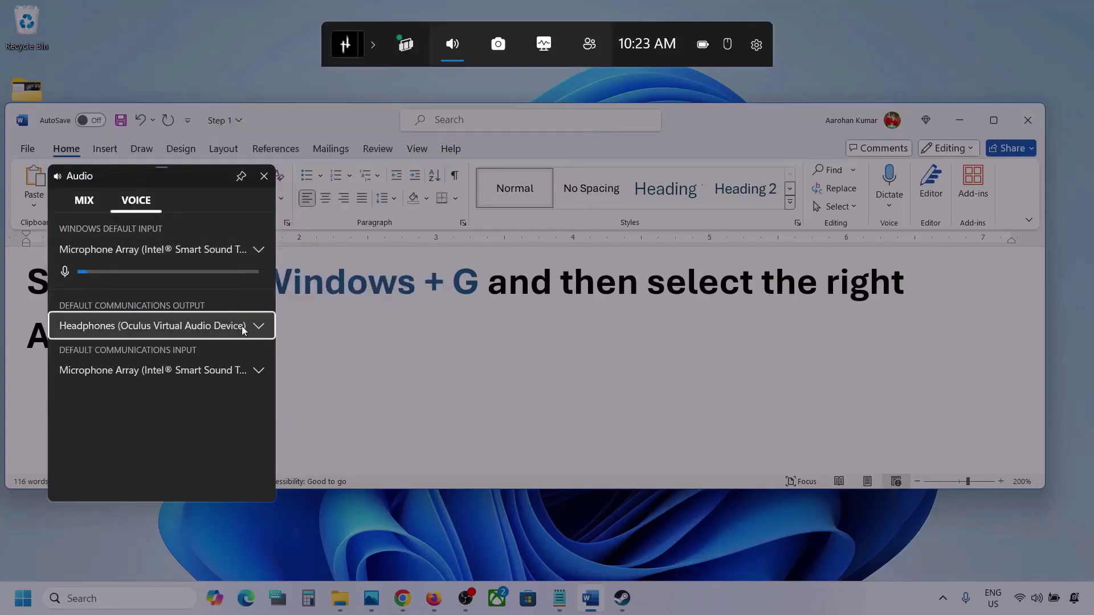
left_click(259, 328)
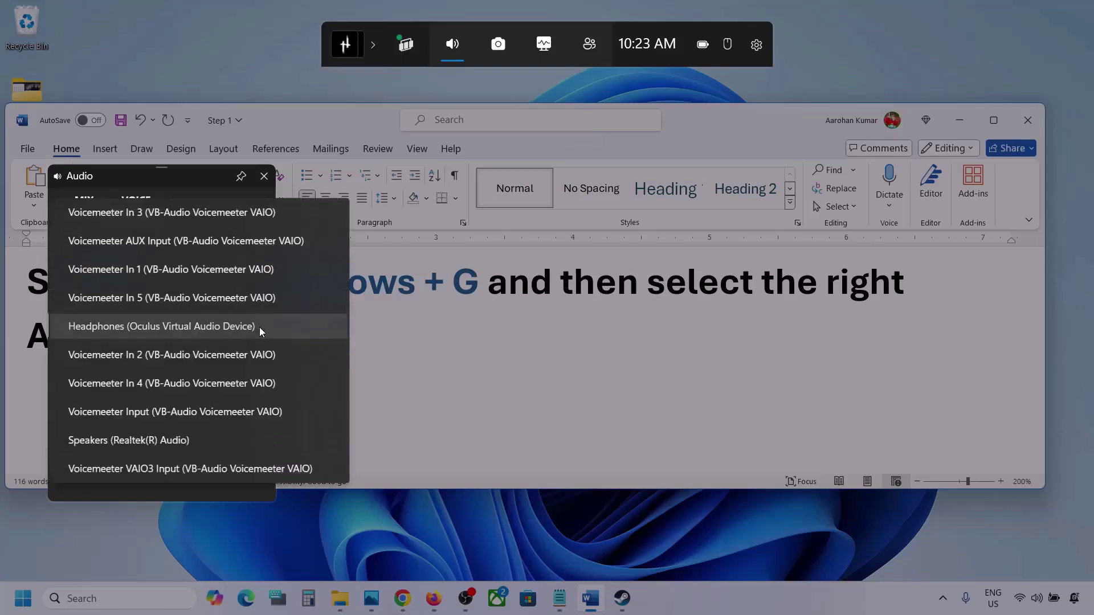
left_click(172, 440)
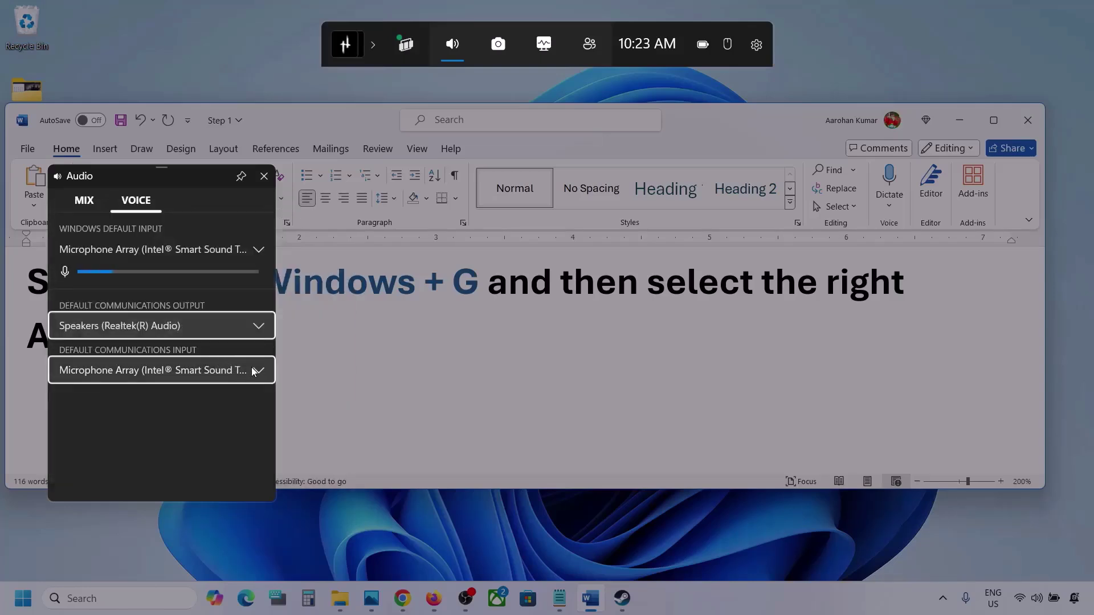
left_click(252, 371)
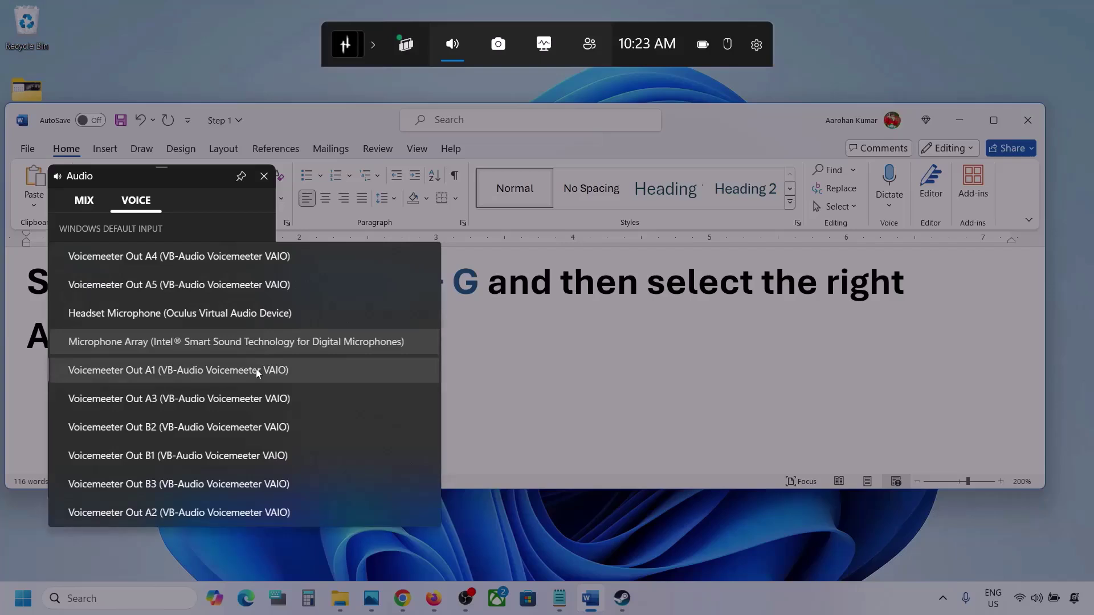
left_click(298, 342)
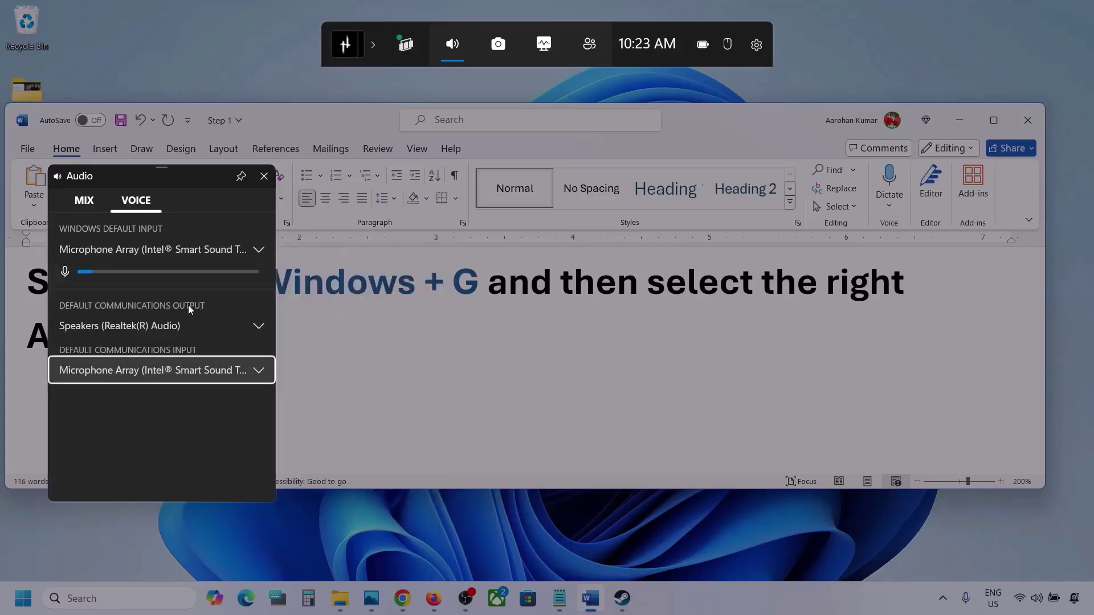
left_click(264, 178)
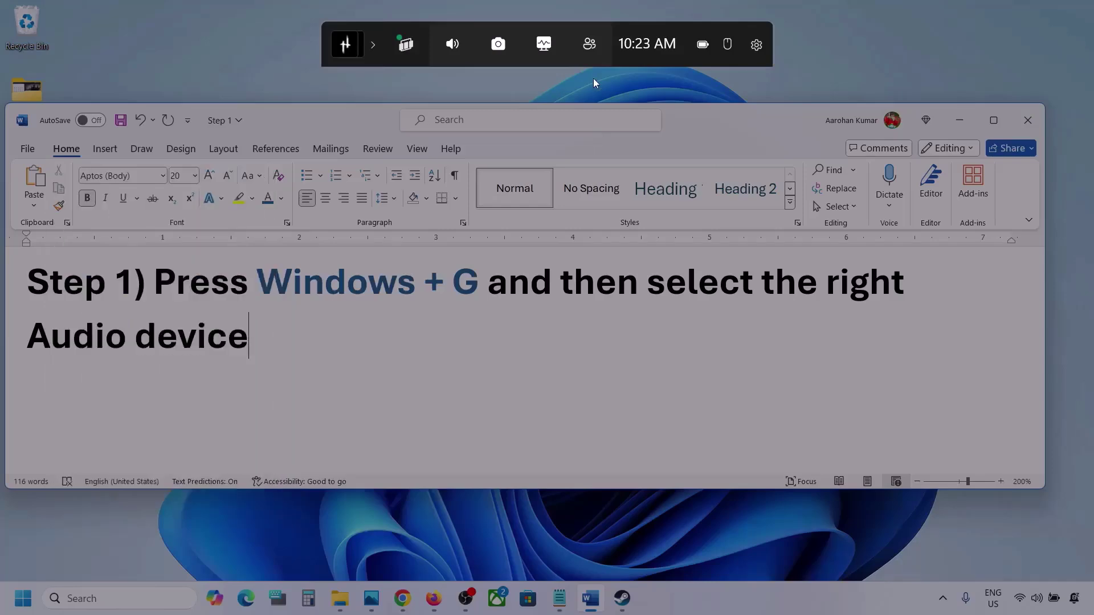
Step: Dismiss Game Bar and highlight the Step 2 phrase 'Make sure volume is not mute' in Word
key("Escape")
left_click(23, 598)
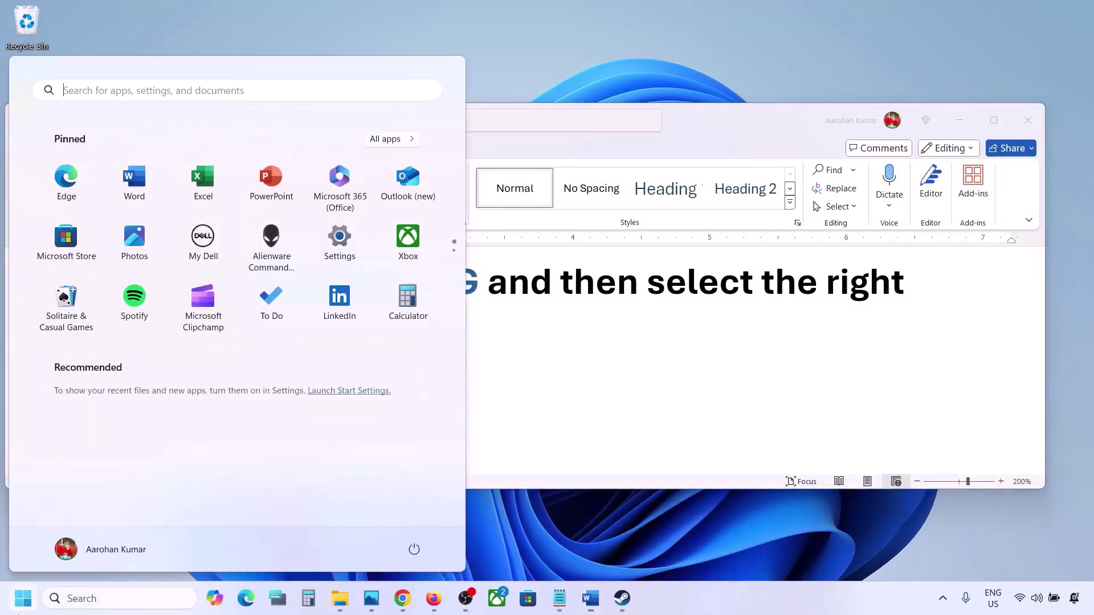
left_click(513, 447)
scroll(512, 447, "down", 5)
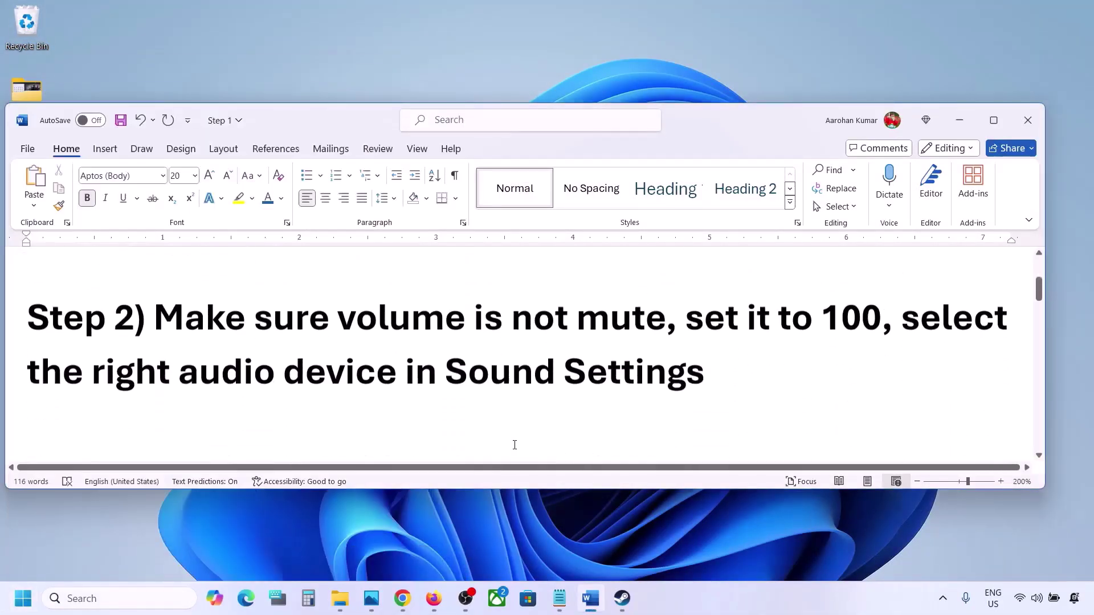
left_click_drag(169, 316, 665, 310)
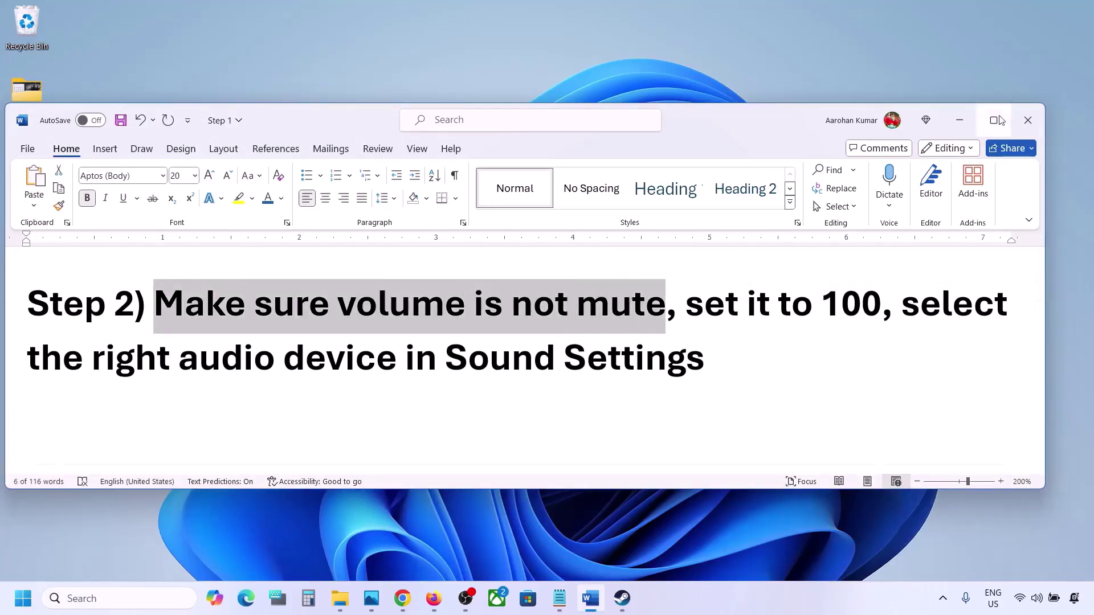
Step: Minimize Word and bring up the speaker sound options from the taskbar volume icon
left_click(959, 119)
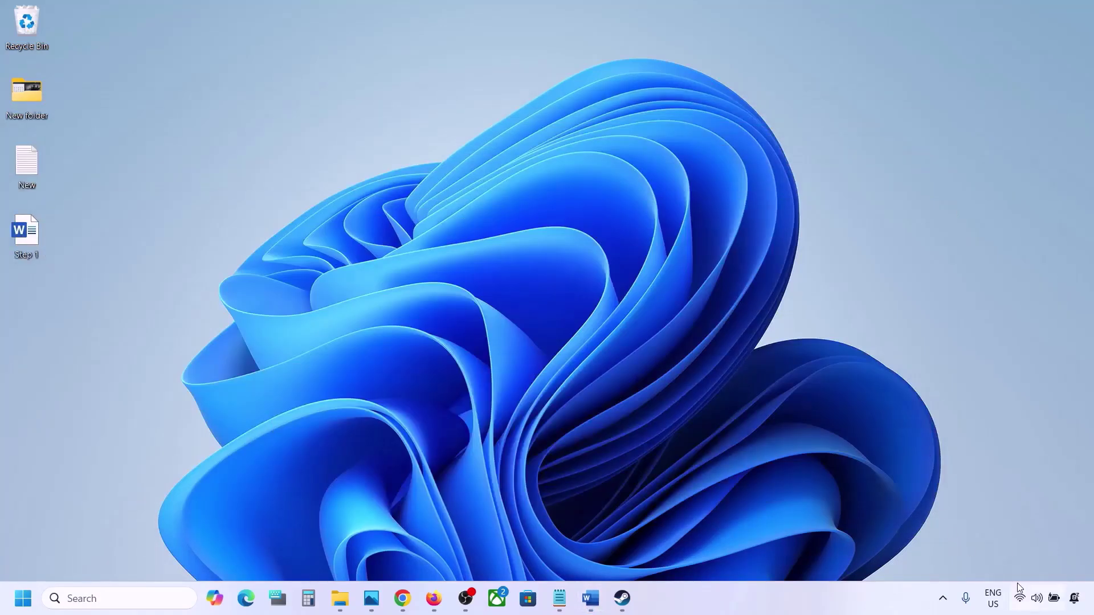
mouse_move(1040, 604)
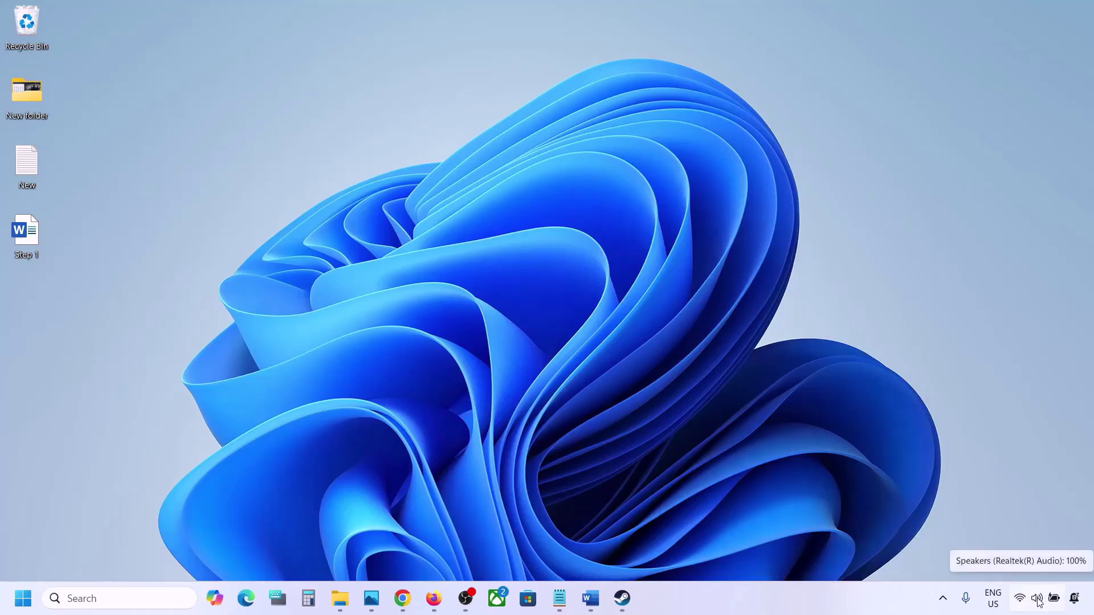
right_click(1040, 604)
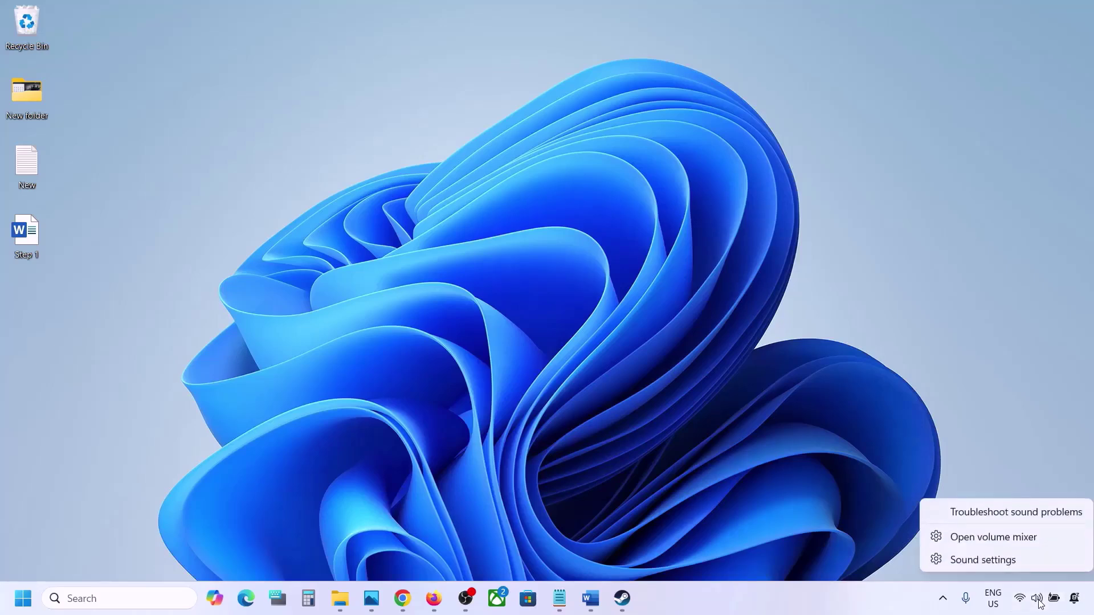
Step: Review the Volume mixer, leaving Steam at 100, then close Settings and restore the Word notes
left_click(1007, 545)
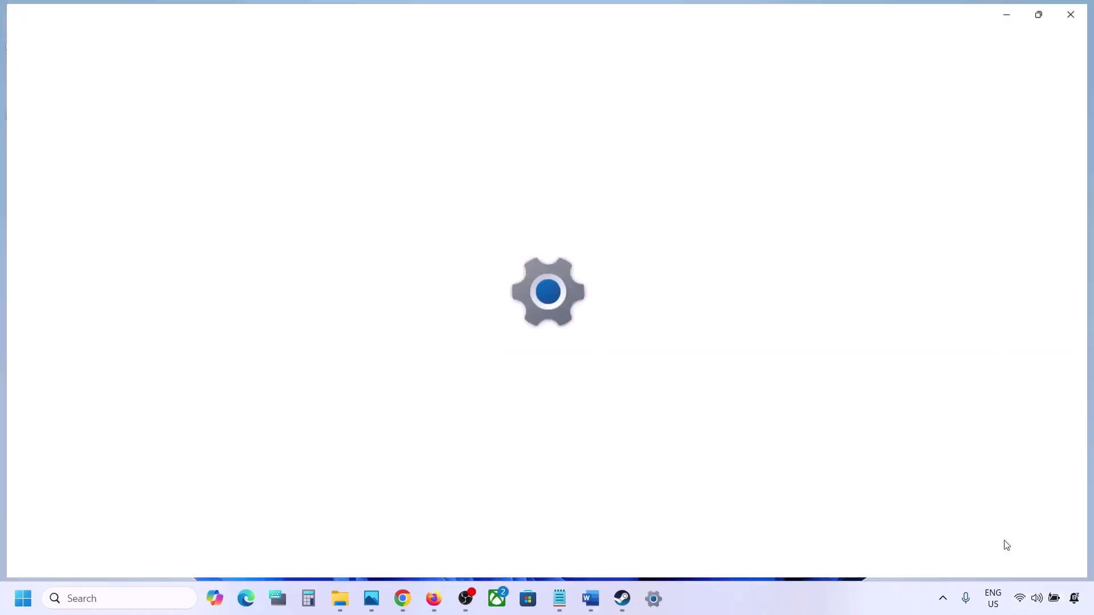
scroll(680, 406, "down", 2)
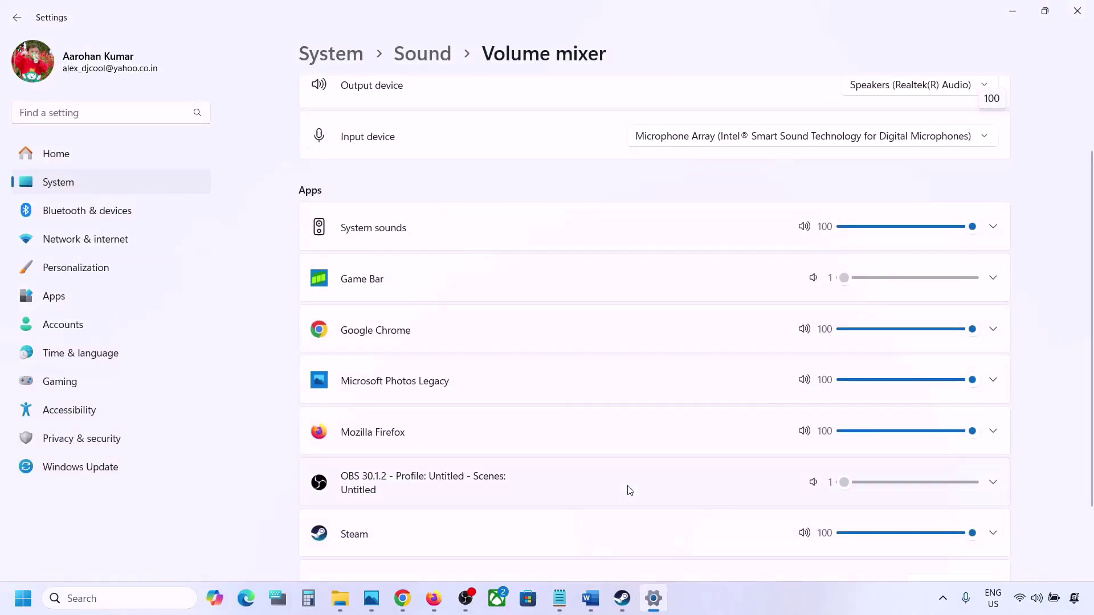
scroll(630, 490, "down", 1)
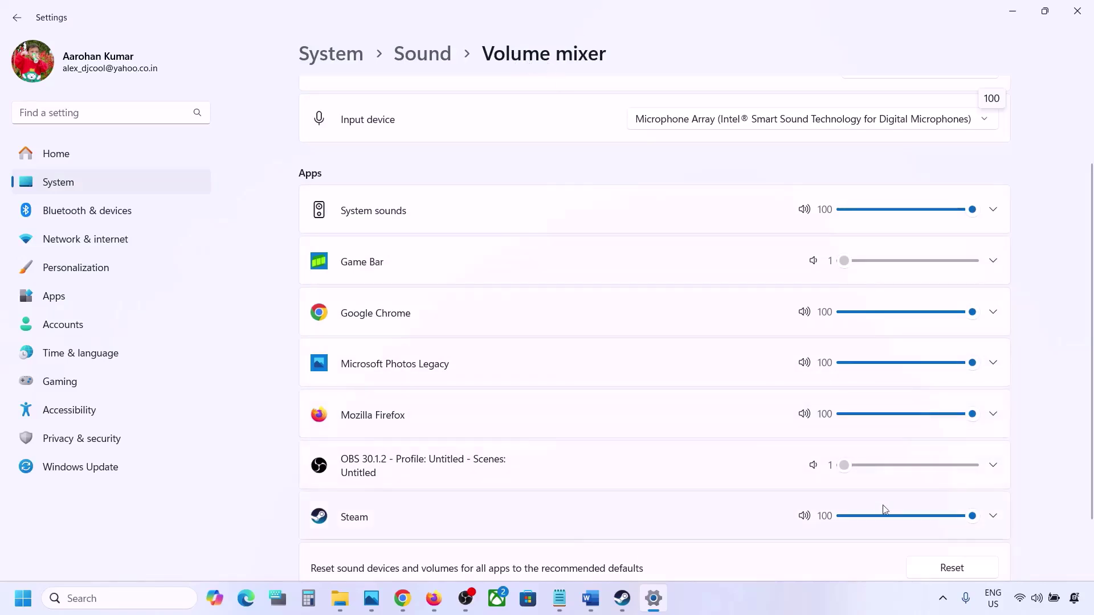
left_click_drag(971, 516, 972, 487)
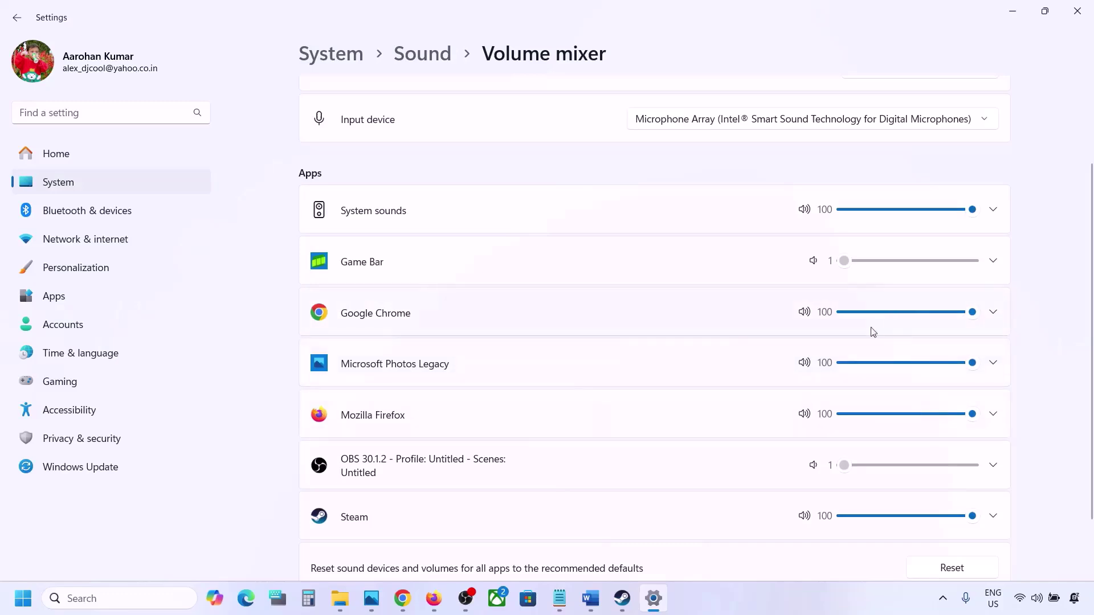
left_click(1077, 10)
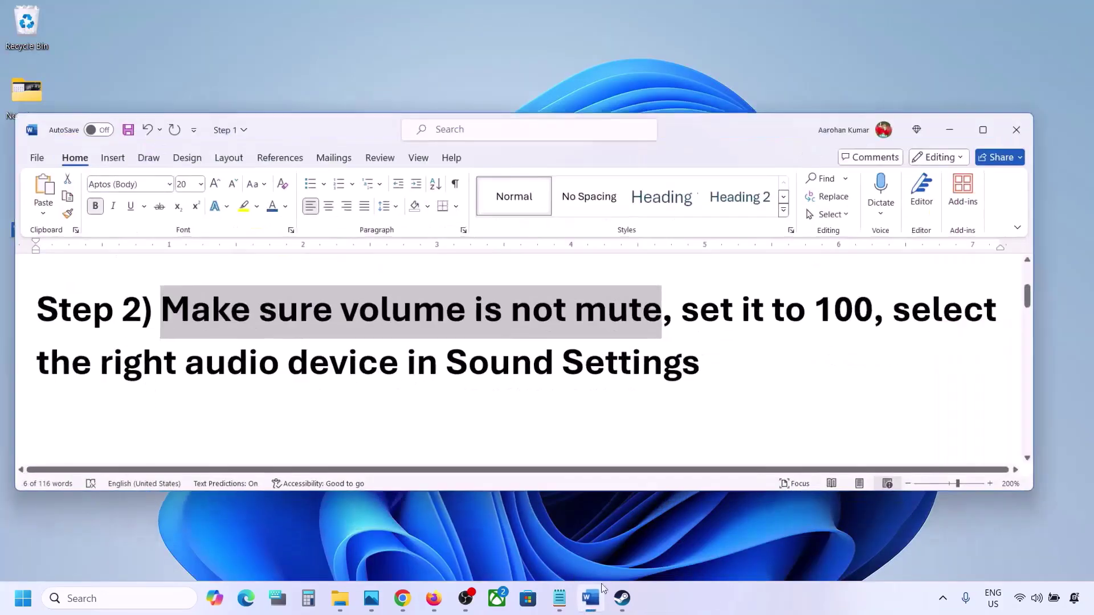
left_click(590, 599)
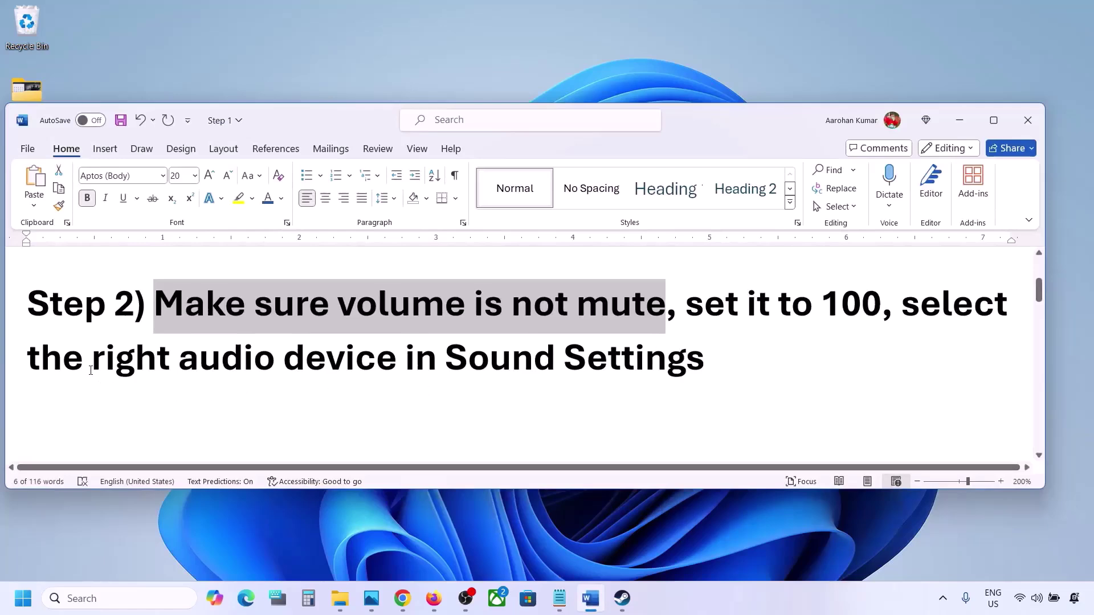
Step: Highlight the choose-the-right-audio-device note and open Sound settings from the taskbar speaker icon
left_click_drag(91, 371, 705, 371)
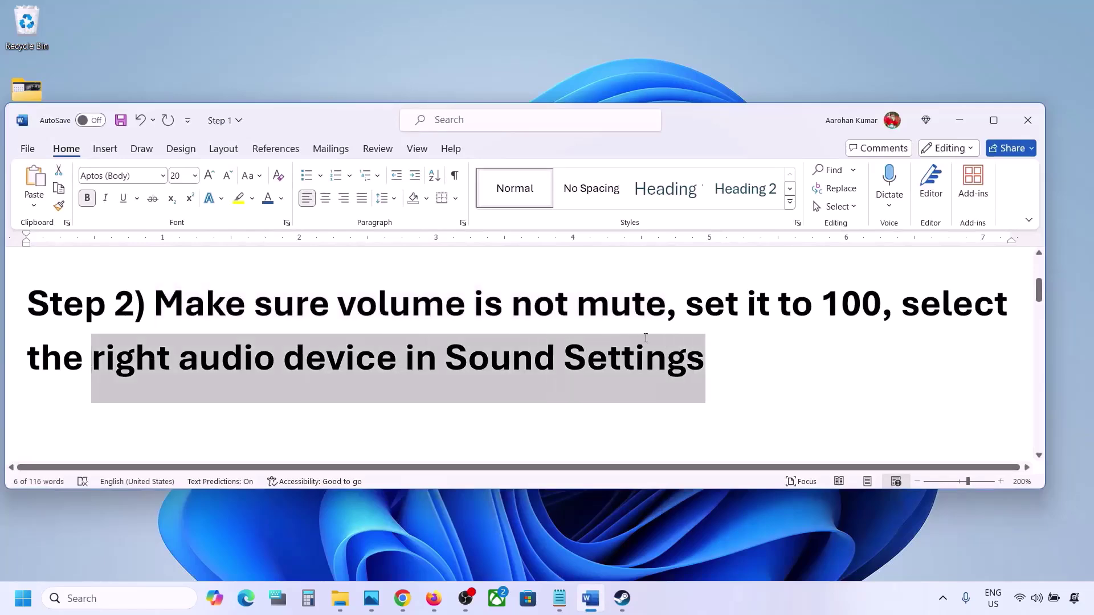
right_click(1036, 600)
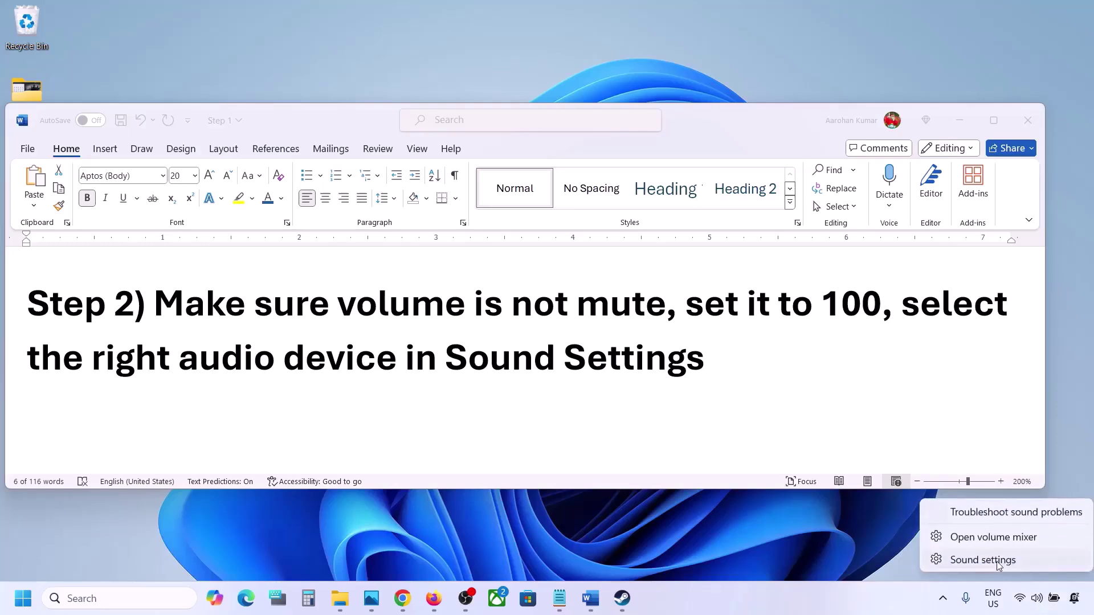
left_click(1006, 563)
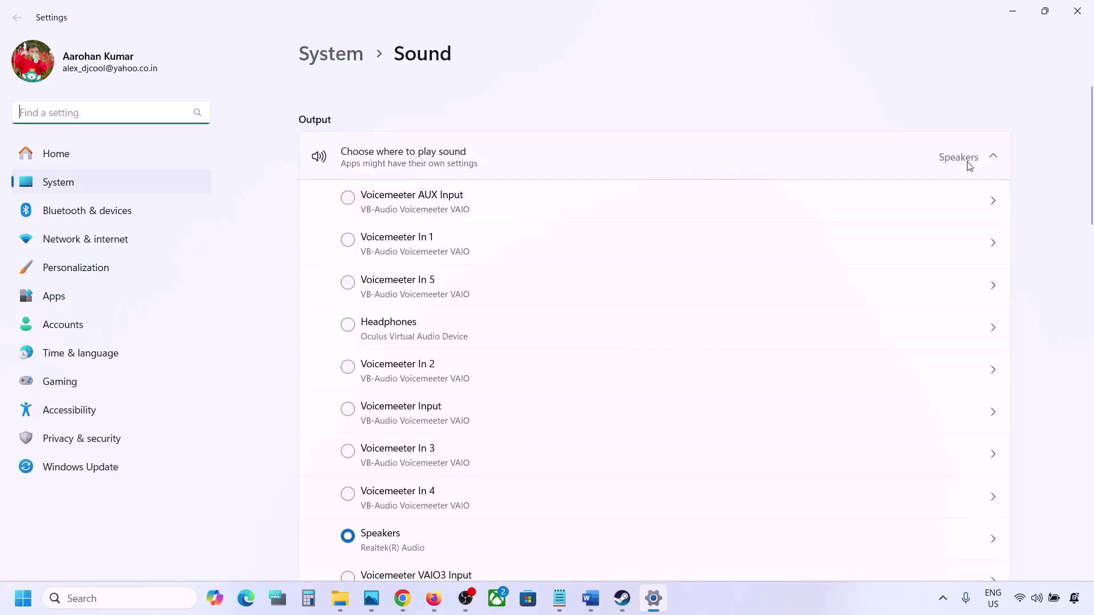
Step: Confirm Speakers as output and Microphone Array as input, both at volume 100, then close Settings
scroll(491, 405, "down", 2)
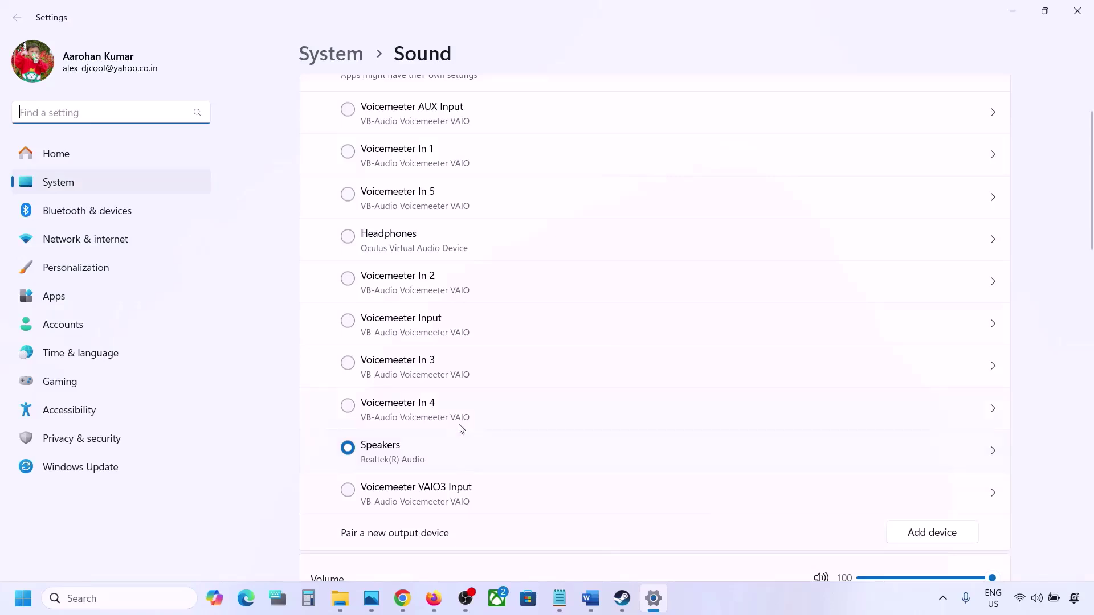
left_click(398, 454)
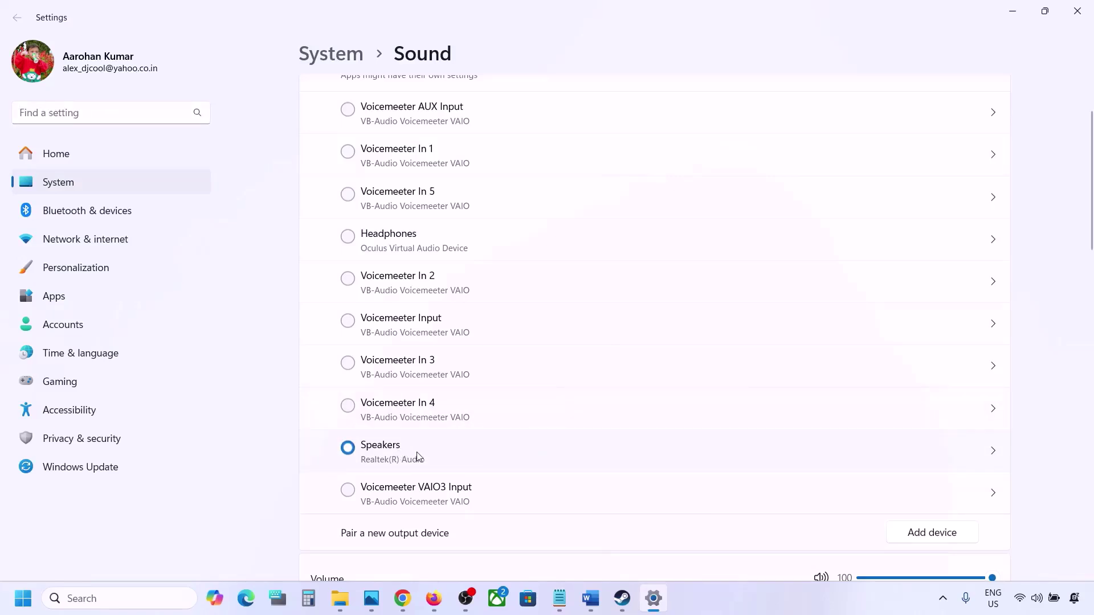
scroll(419, 456, "down", 5)
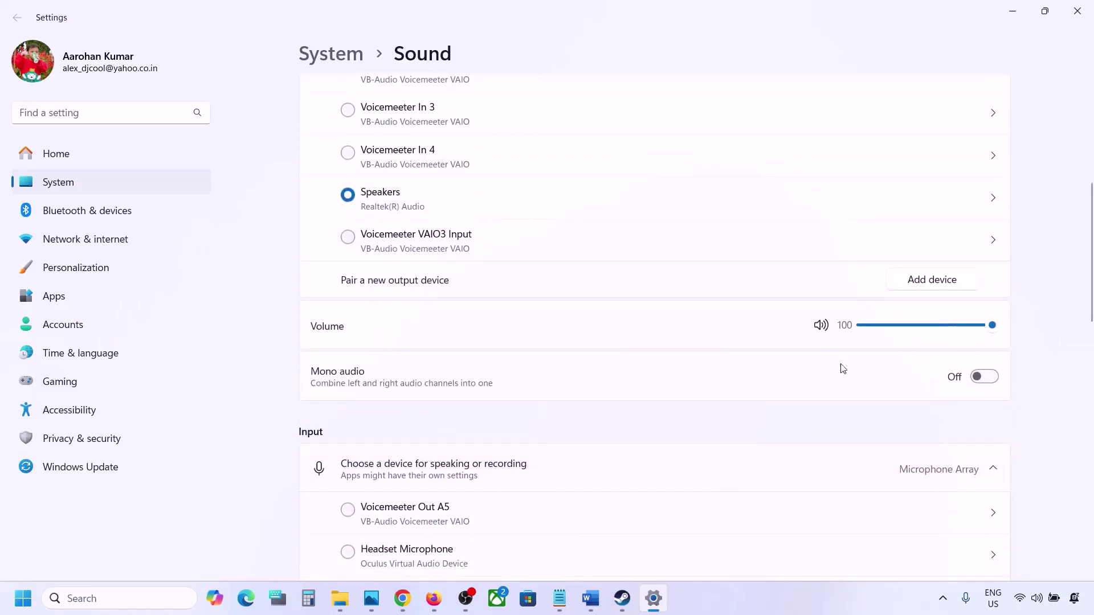
scroll(725, 409, "down", 6)
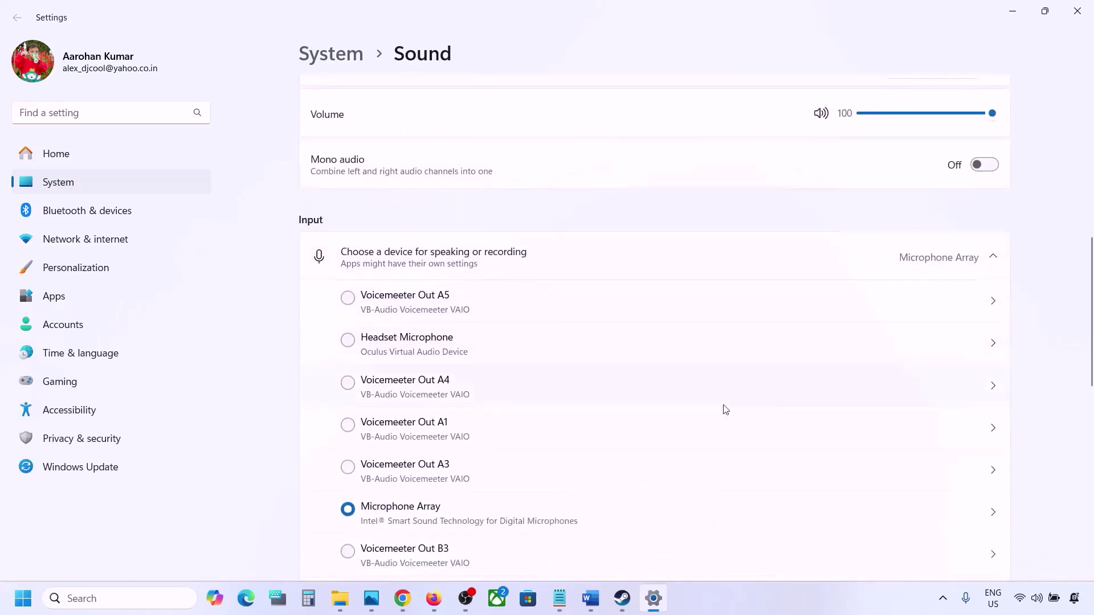
scroll(433, 444, "down", 2)
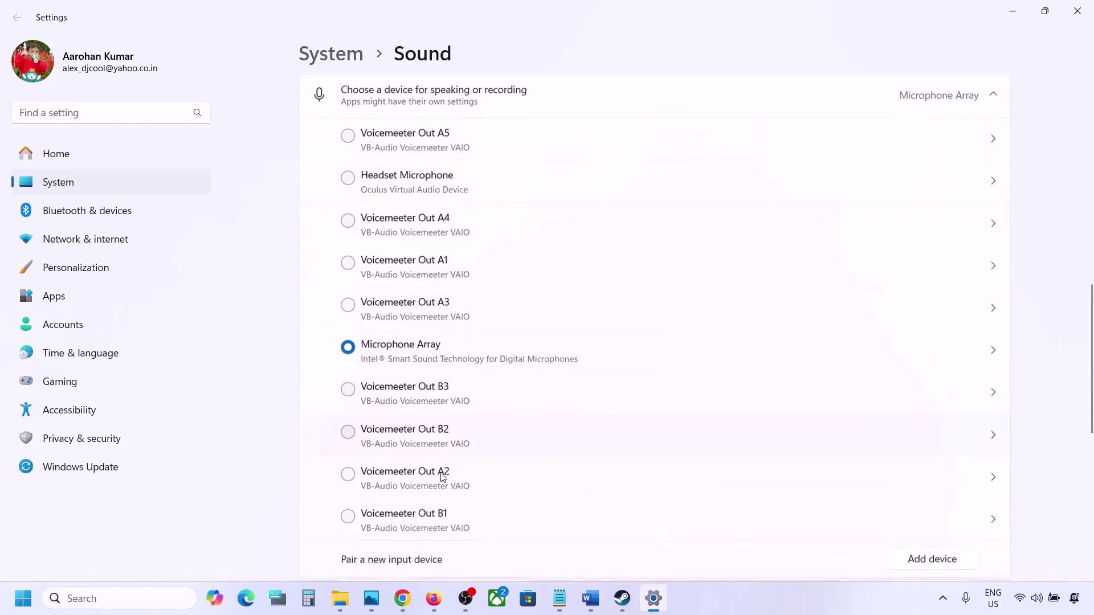
scroll(559, 416, "down", 1)
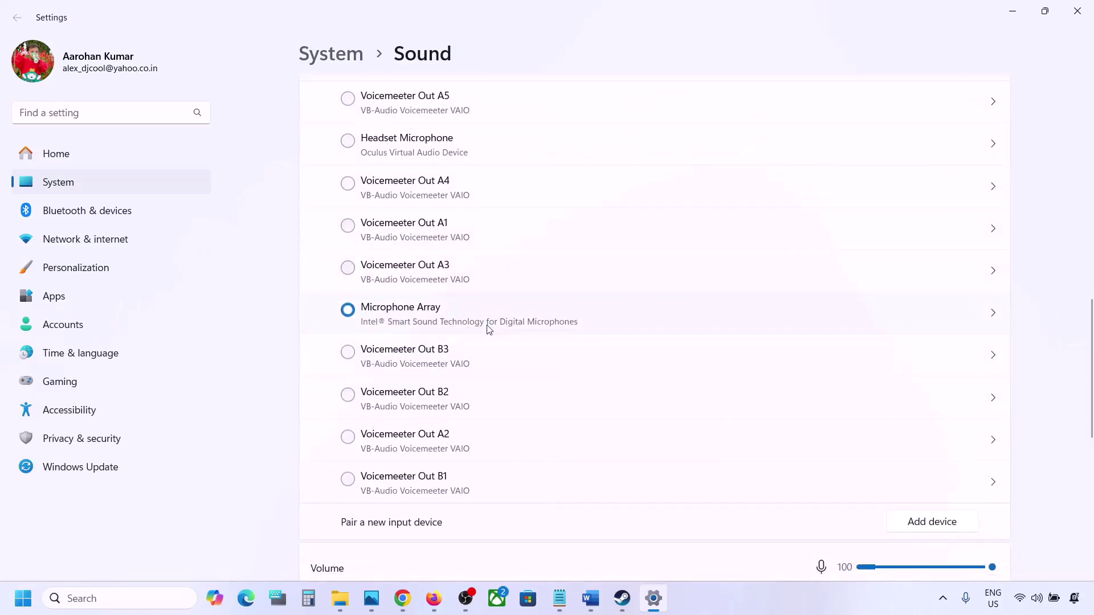
scroll(487, 329, "down", 3)
scroll(488, 328, "down", 2)
scroll(490, 272, "up", 4)
scroll(439, 394, "down", 5)
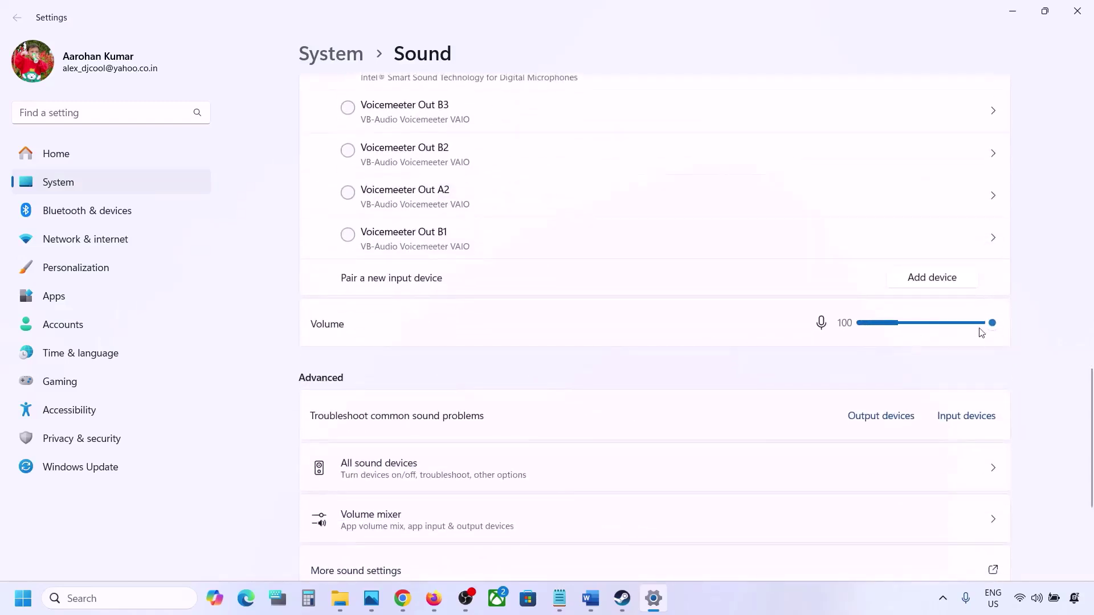
scroll(720, 388, "down", 2)
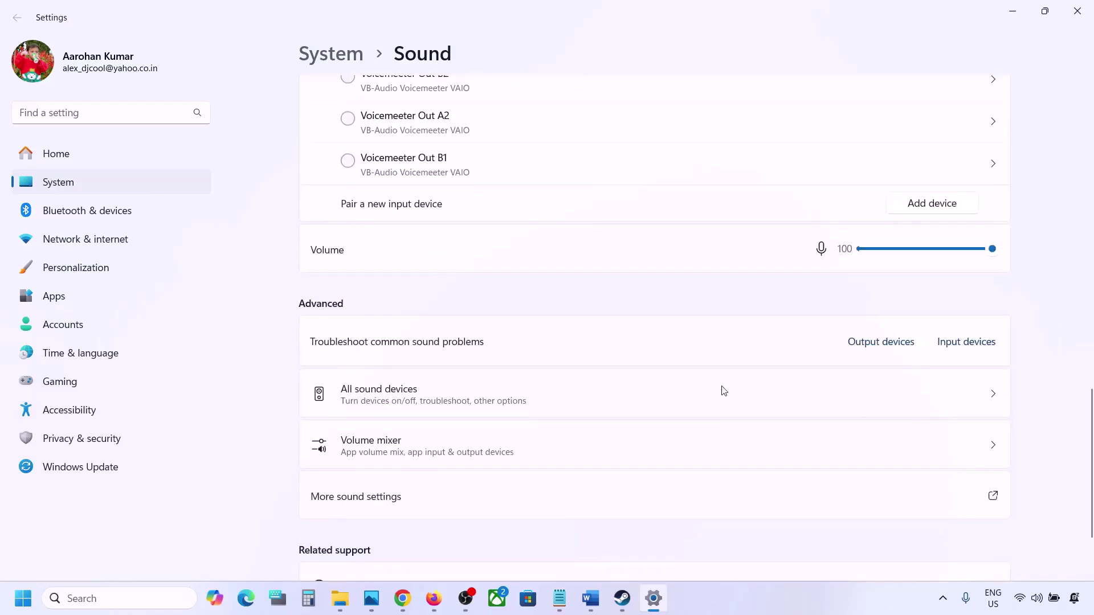
scroll(762, 335, "down", 3)
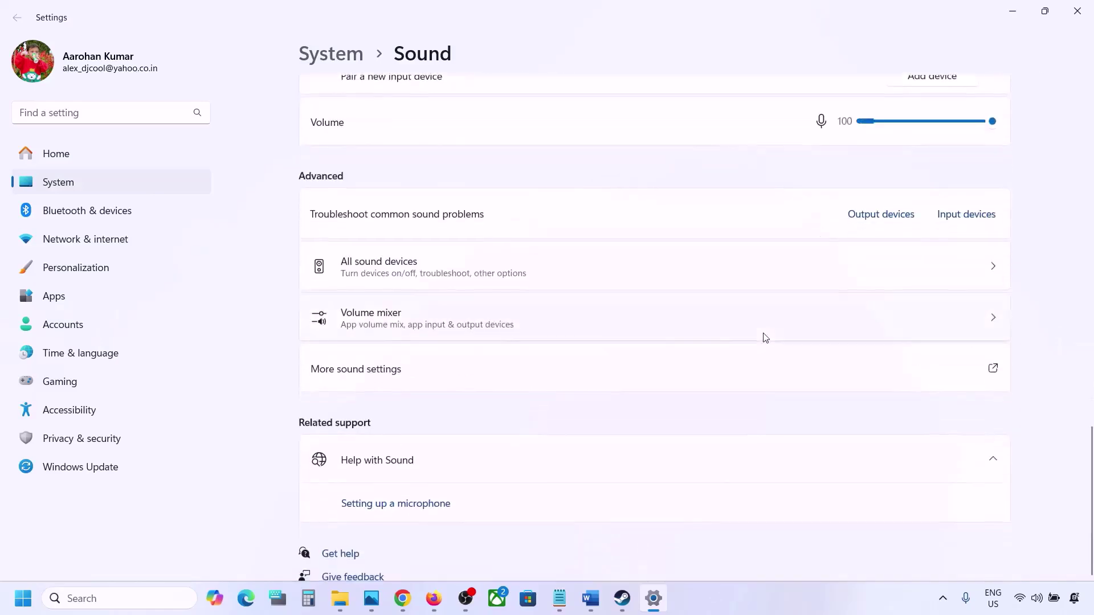
left_click(1091, 10)
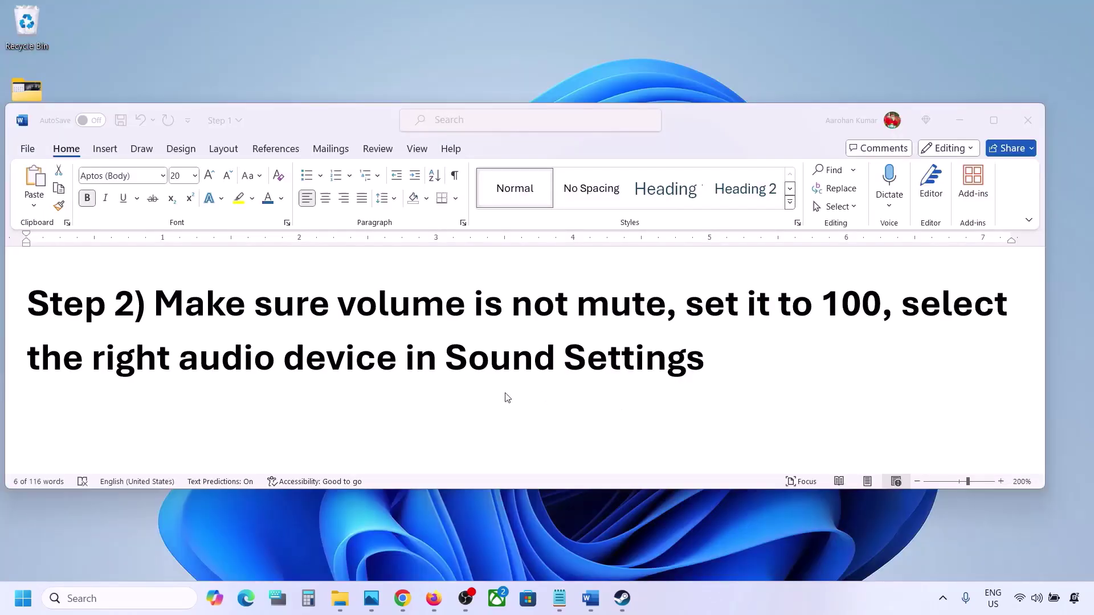
Step: Highlight 'Restart the game' and 'Restart PC' in Step 3 of the Word notes
scroll(507, 397, "down", 3)
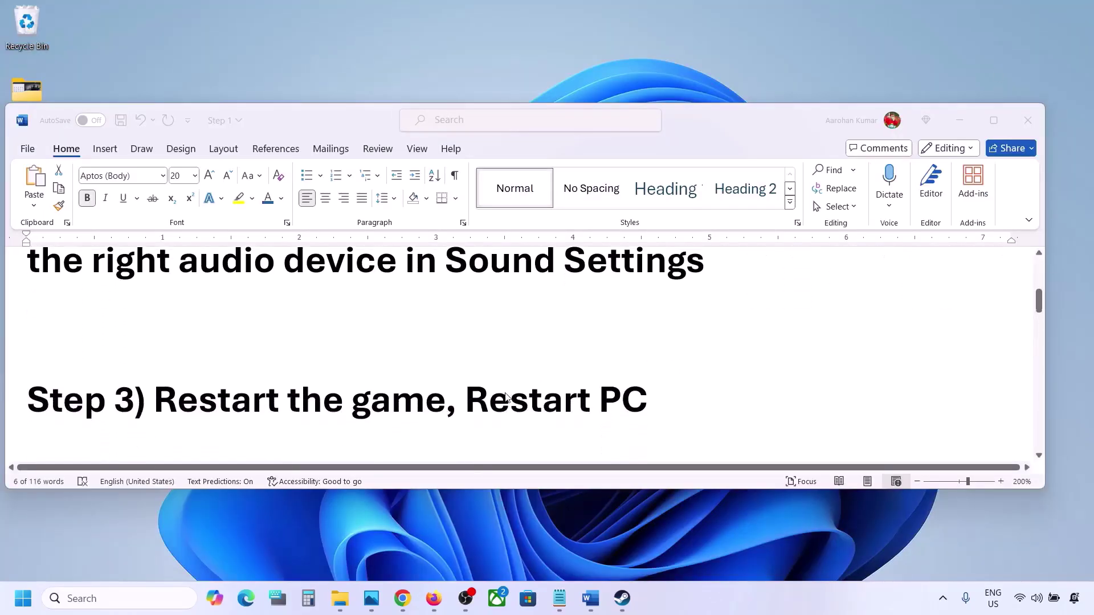
double_click(196, 384)
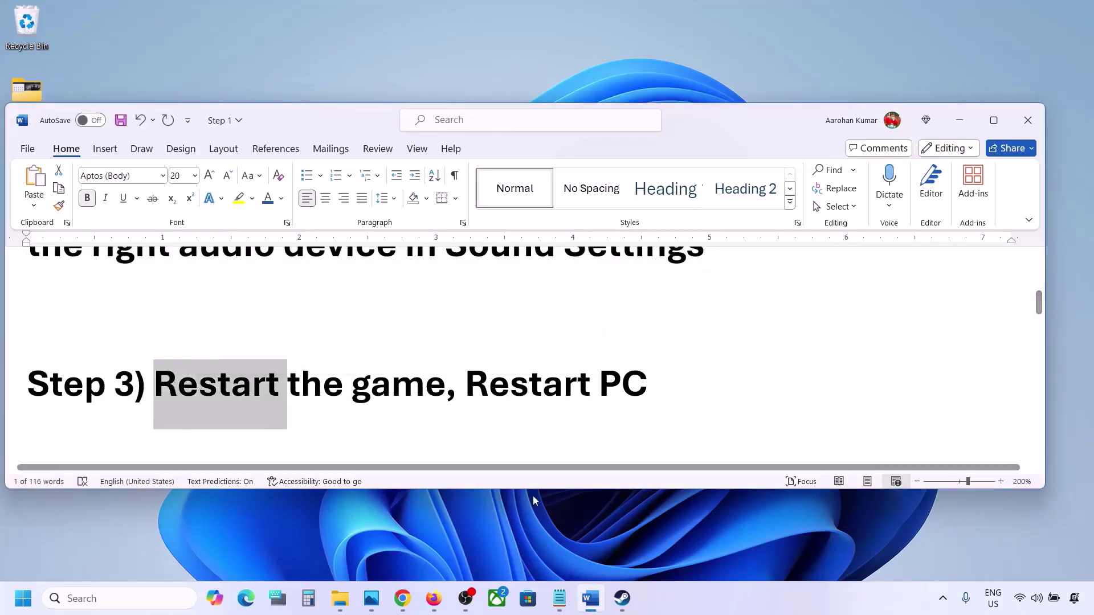
left_click(310, 382)
left_click_drag(194, 388, 363, 370)
left_click_drag(466, 381, 649, 377)
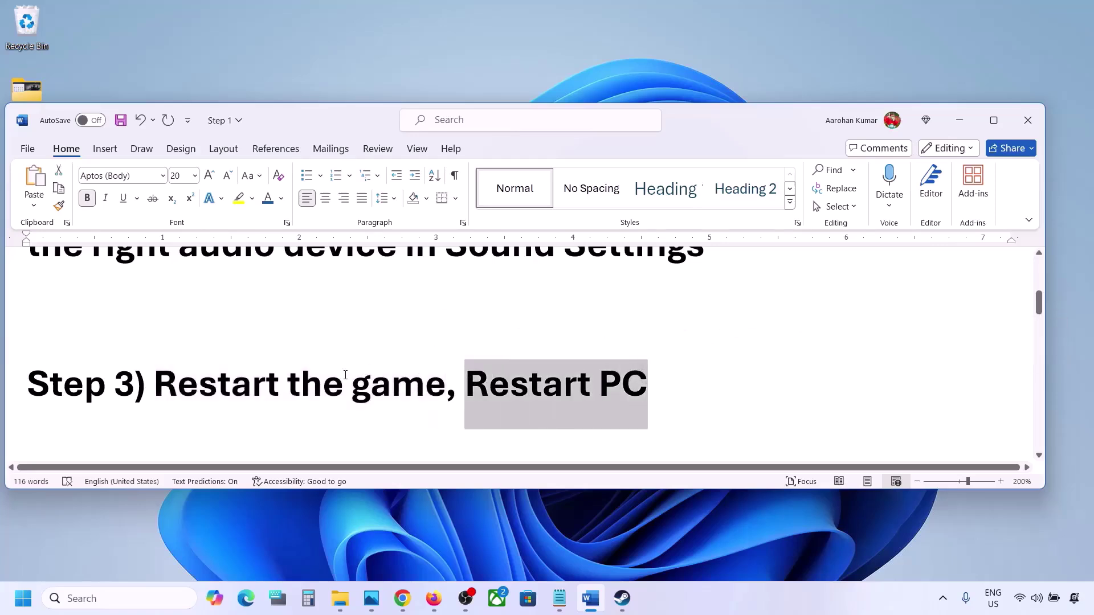
Step: Highlight the Step 4 instruction to set the sample rate to 48/44k Hz
scroll(346, 374, "down", 3)
left_click_drag(160, 336, 677, 335)
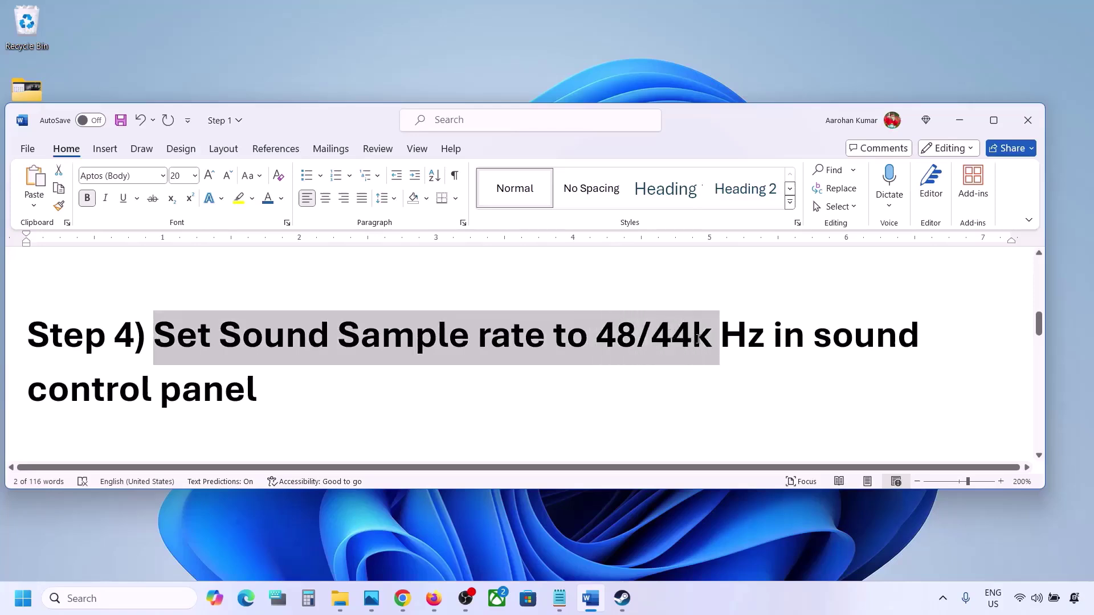
left_click(696, 341)
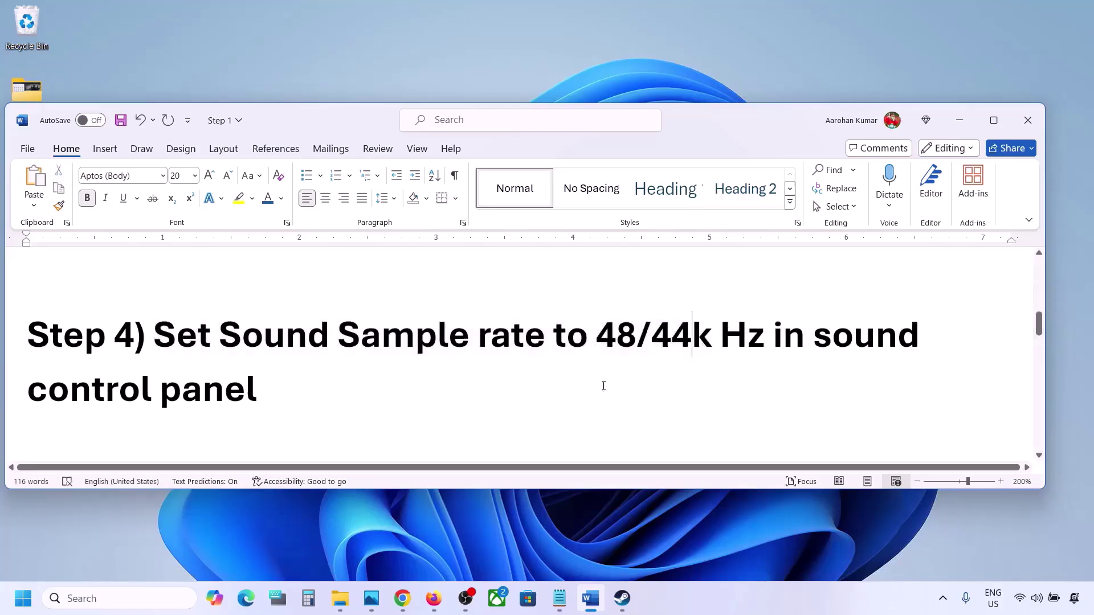
Step: Search 'control' and open Control Panel > Hardware and Sound > Sound
left_click(72, 598)
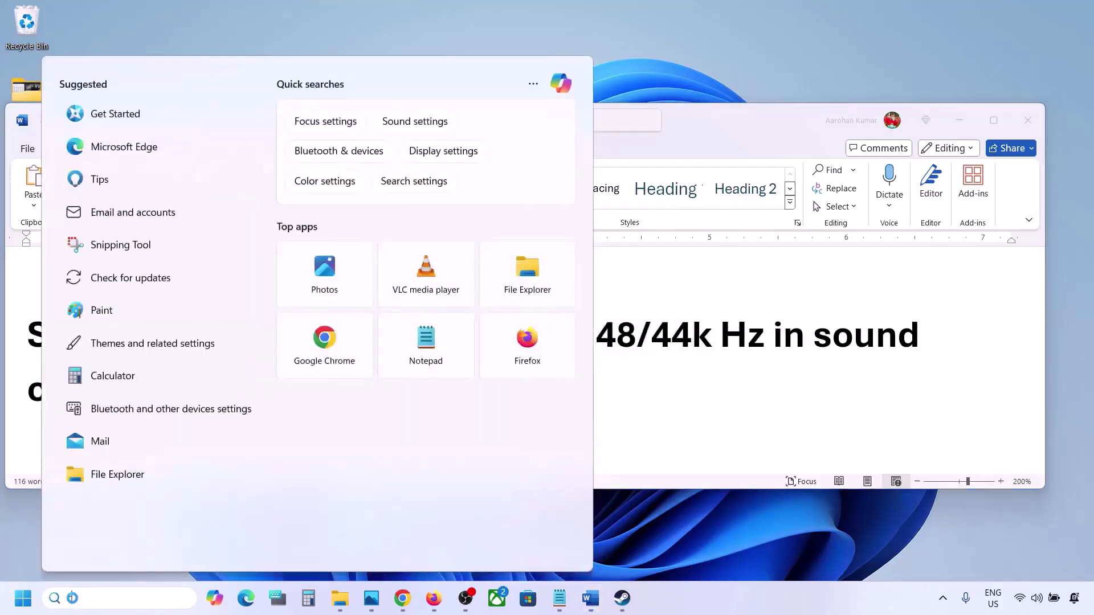
type("control")
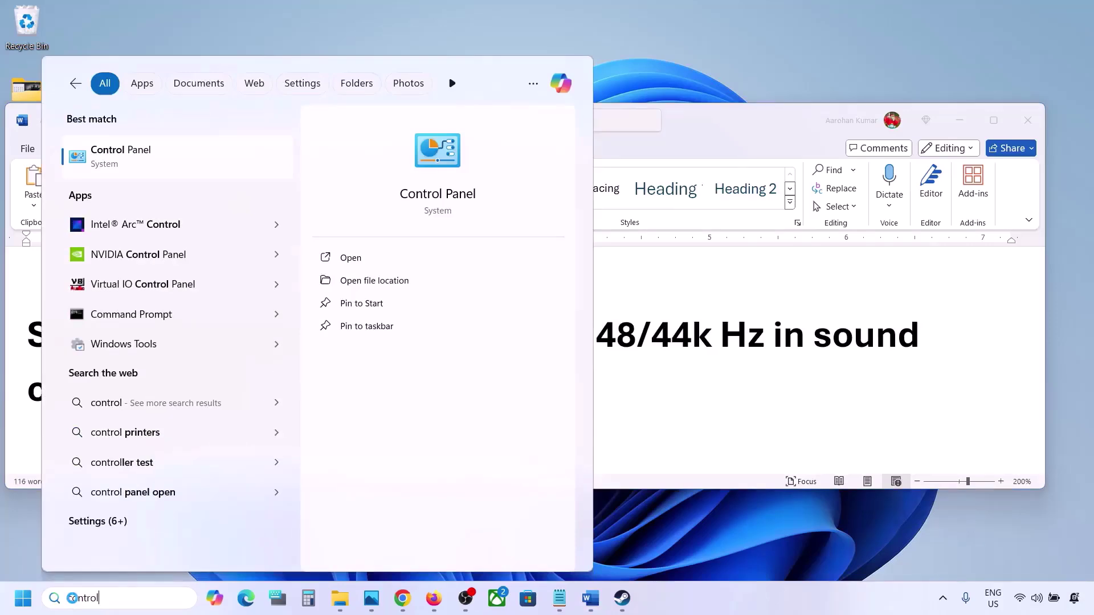
key("Return")
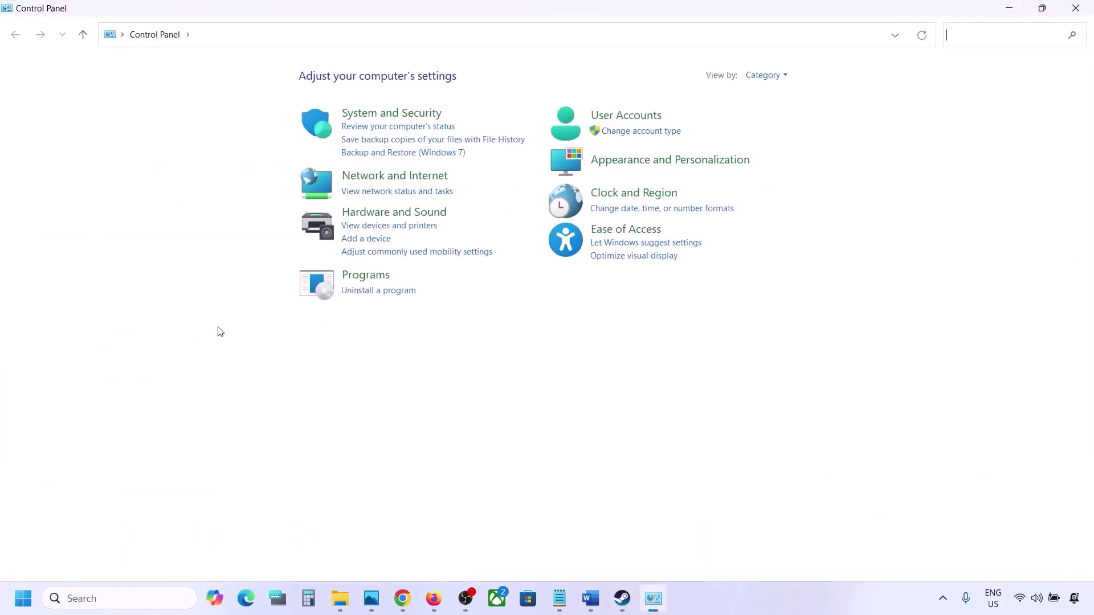
left_click(405, 213)
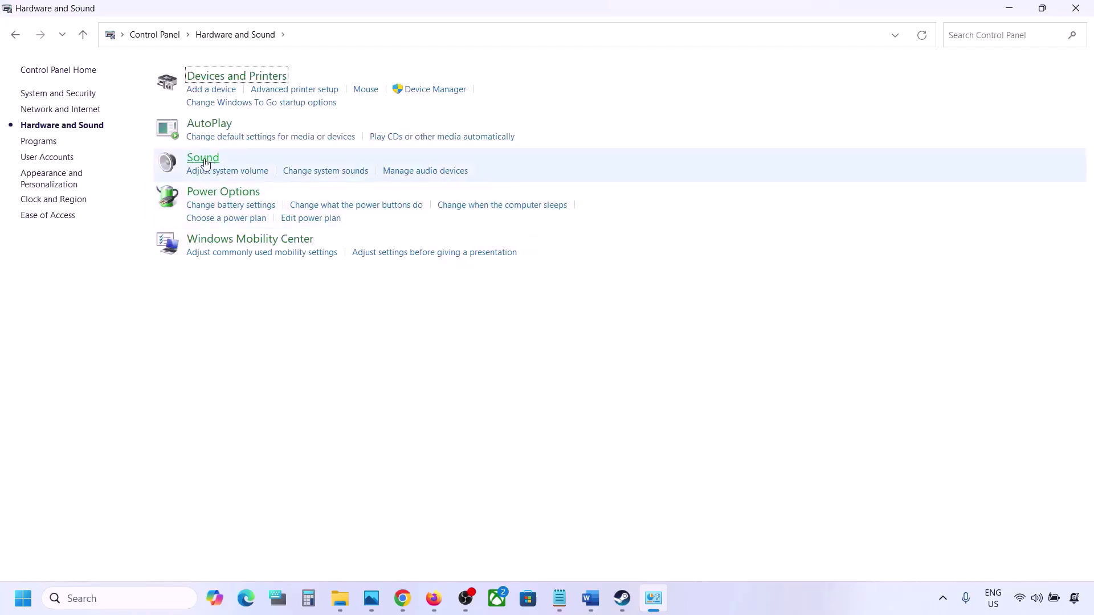
left_click(206, 163)
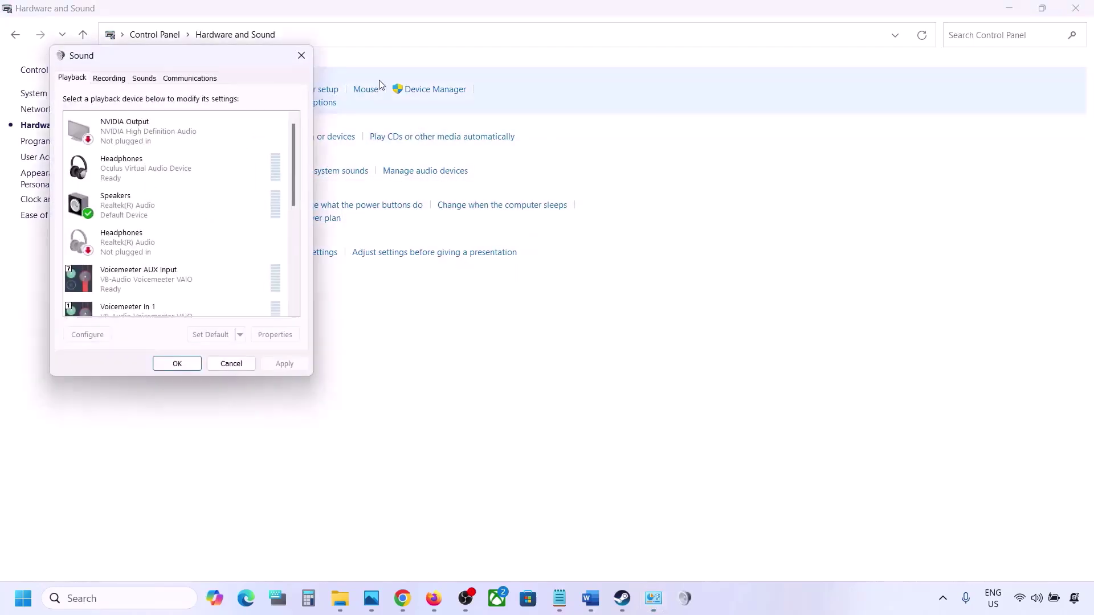
left_click_drag(503, 88, 494, 143)
Step: Open Properties for the Speakers playback device
left_click(600, 596)
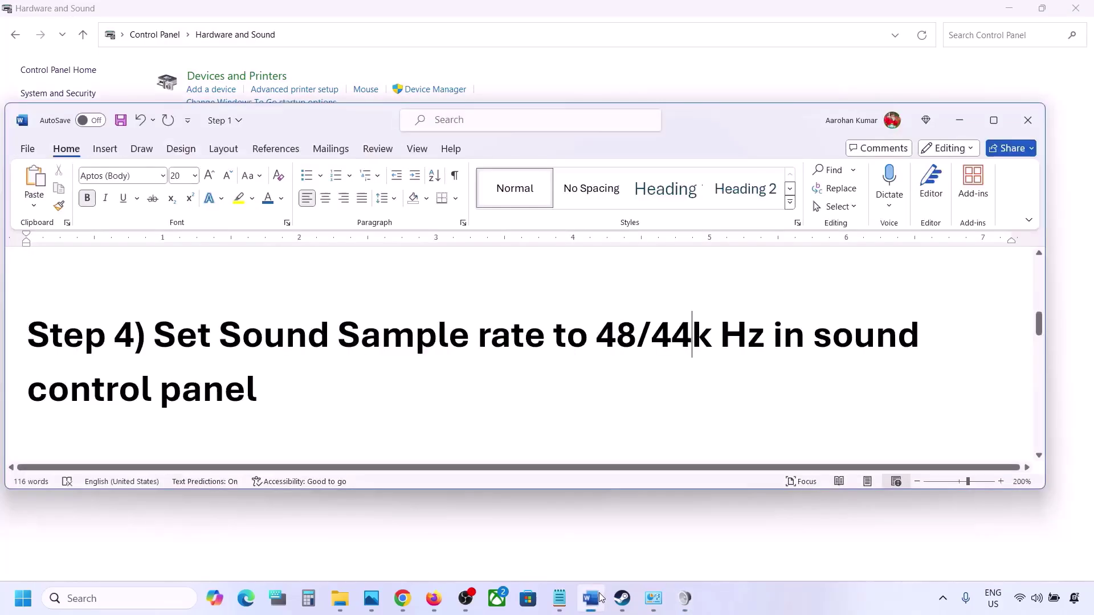
left_click(593, 598)
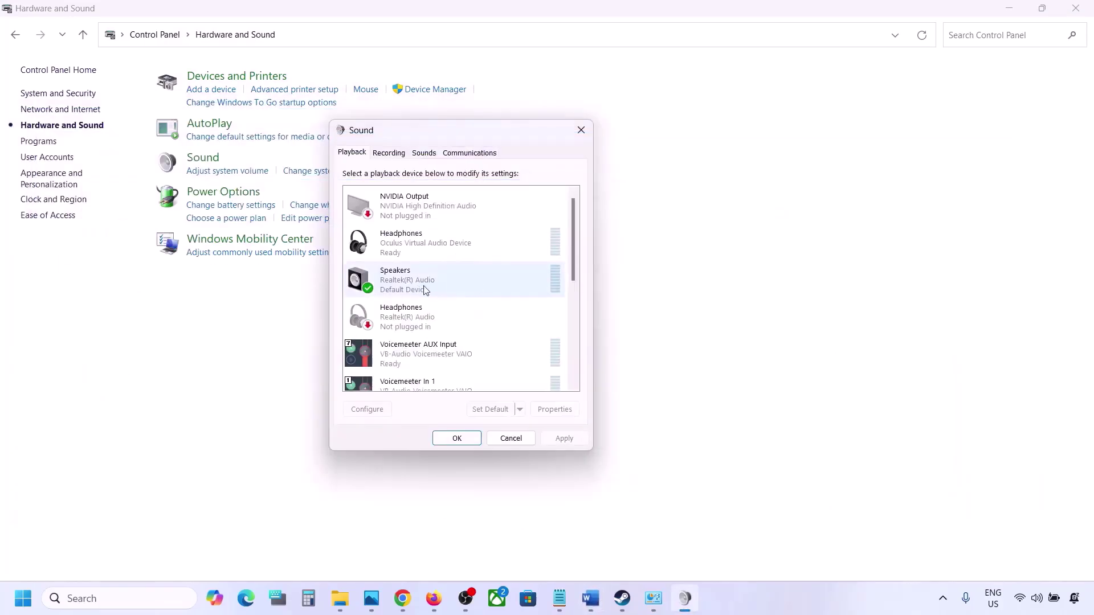
left_click(404, 288)
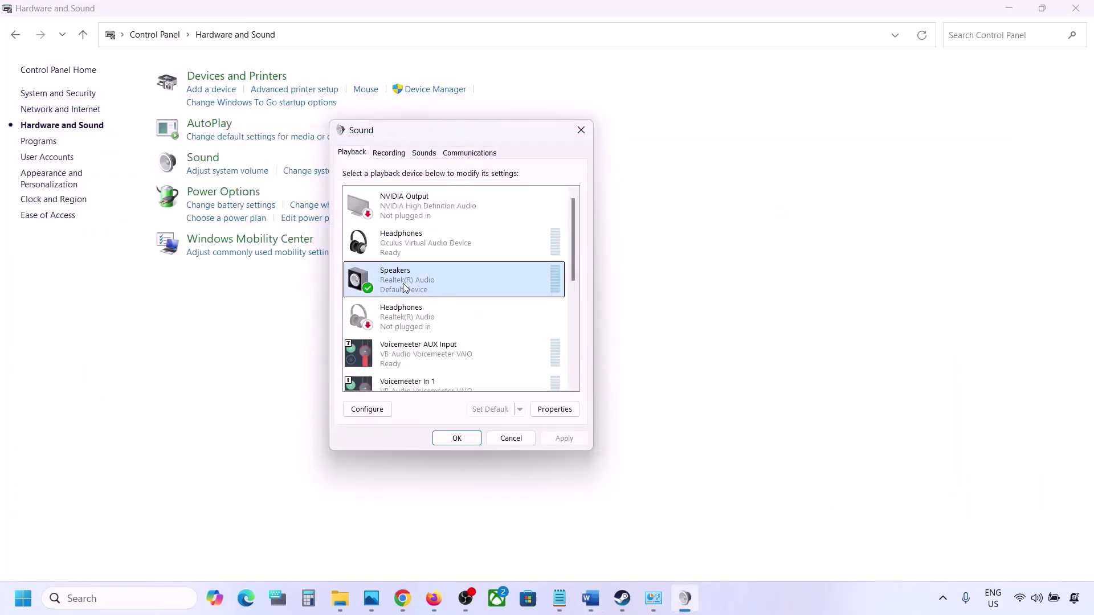
right_click(464, 286)
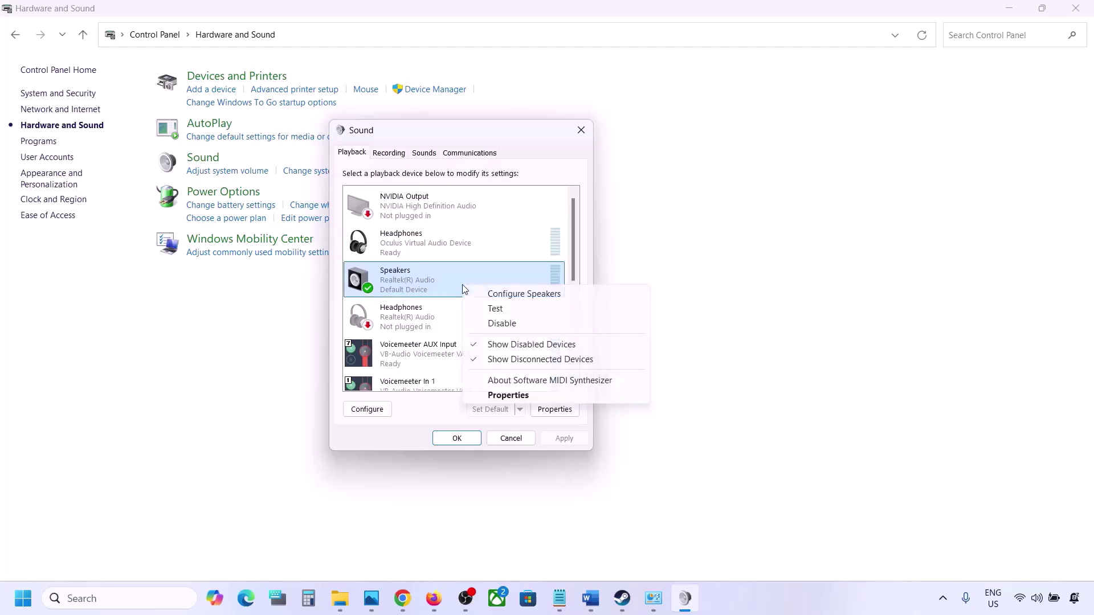
left_click(509, 395)
Step: On the Advanced tab, check the 24 bit, 48000 Hz default format against the guide's 48/44k note
left_click_drag(489, 182, 547, 130)
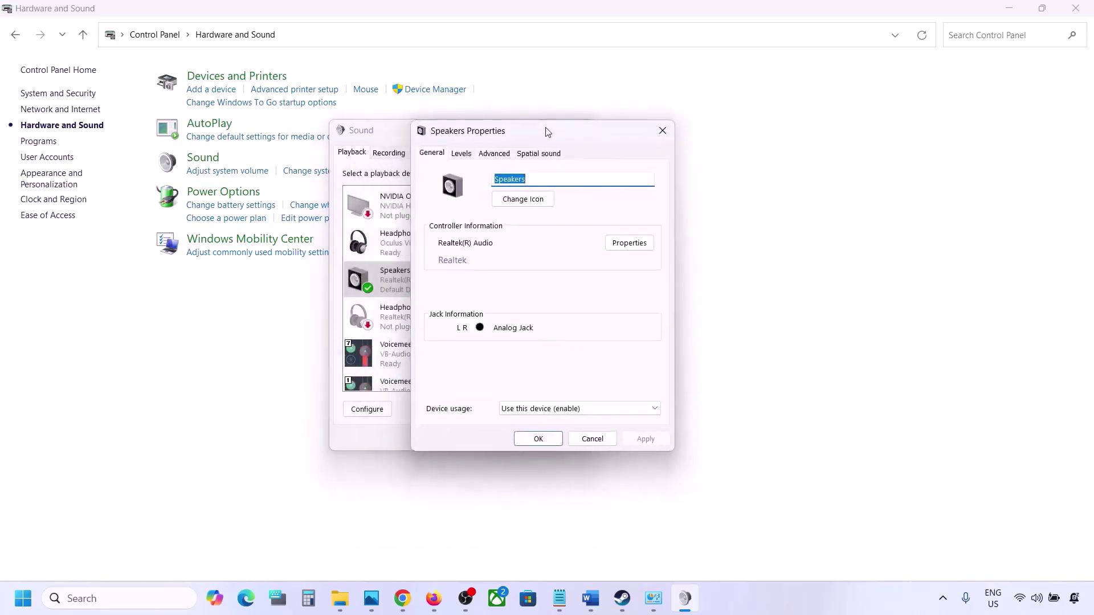
left_click(493, 154)
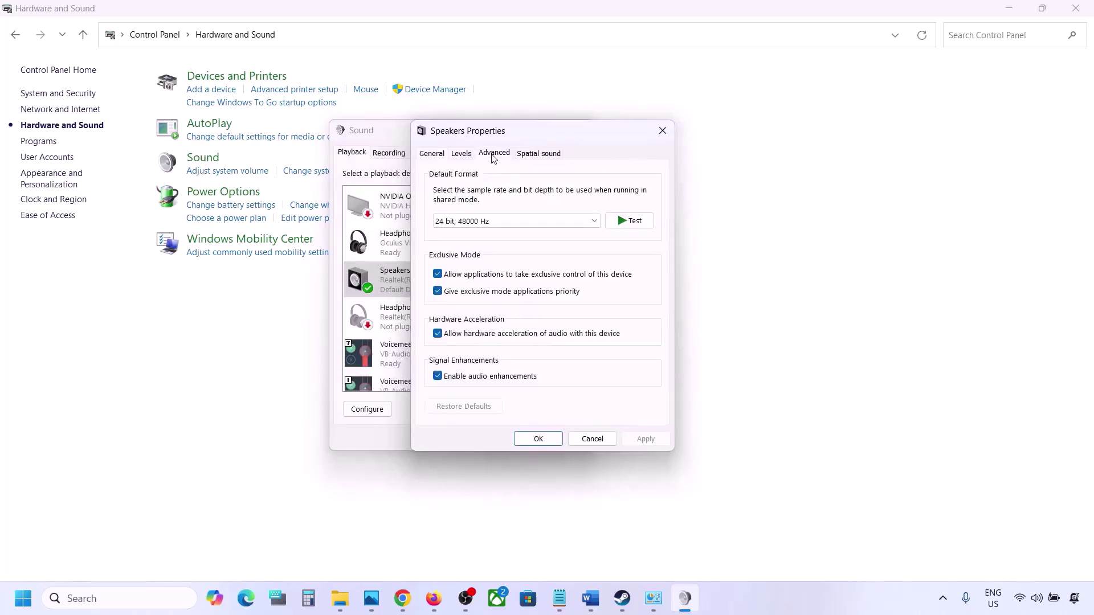
left_click(595, 223)
left_click(641, 278)
left_click(591, 598)
left_click_drag(597, 338, 719, 337)
left_click(959, 120)
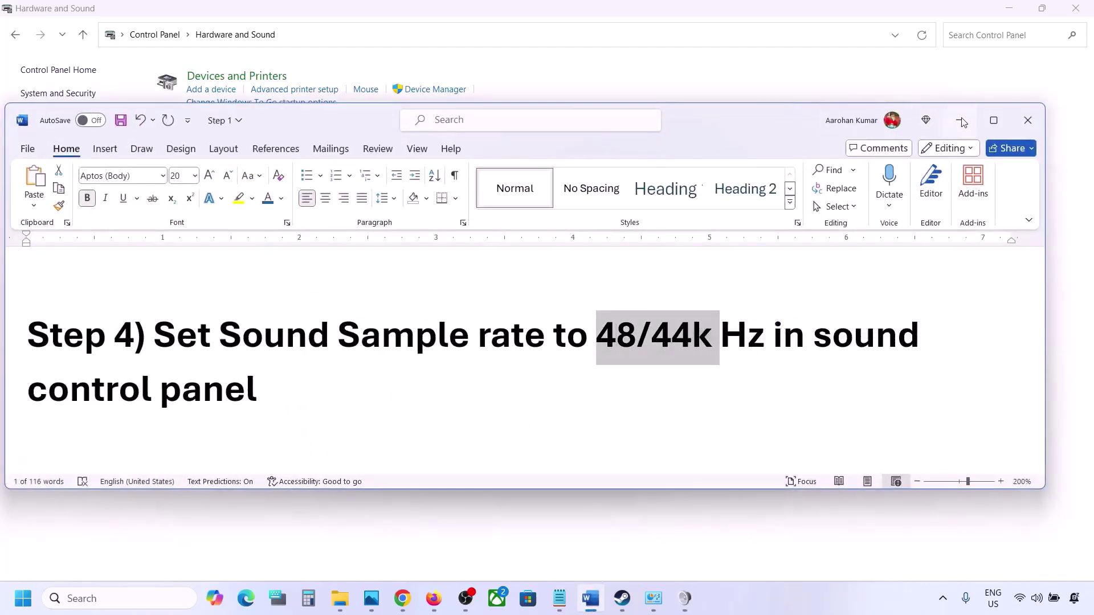
left_click(526, 223)
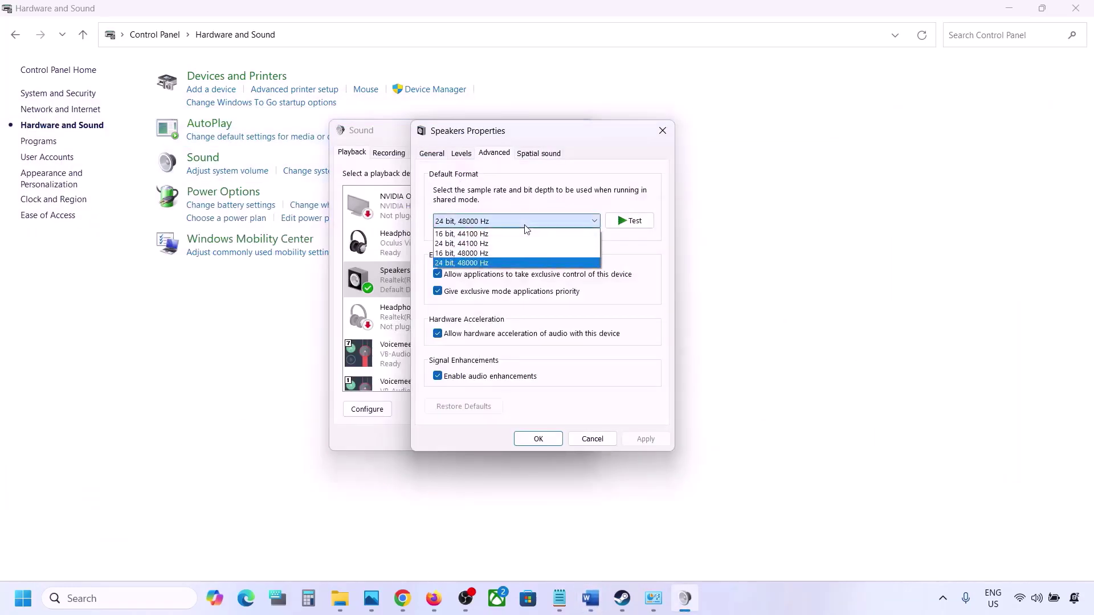
left_click(479, 263)
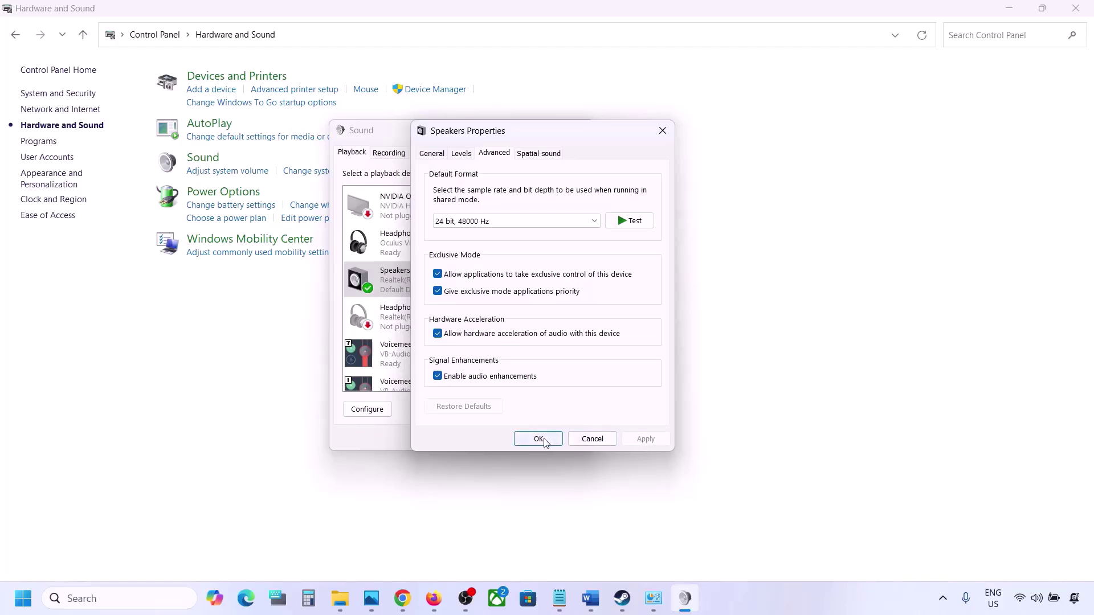
Step: Switch the speaker format to 24 bit, 44100 Hz and apply, confirming the change
left_click(550, 223)
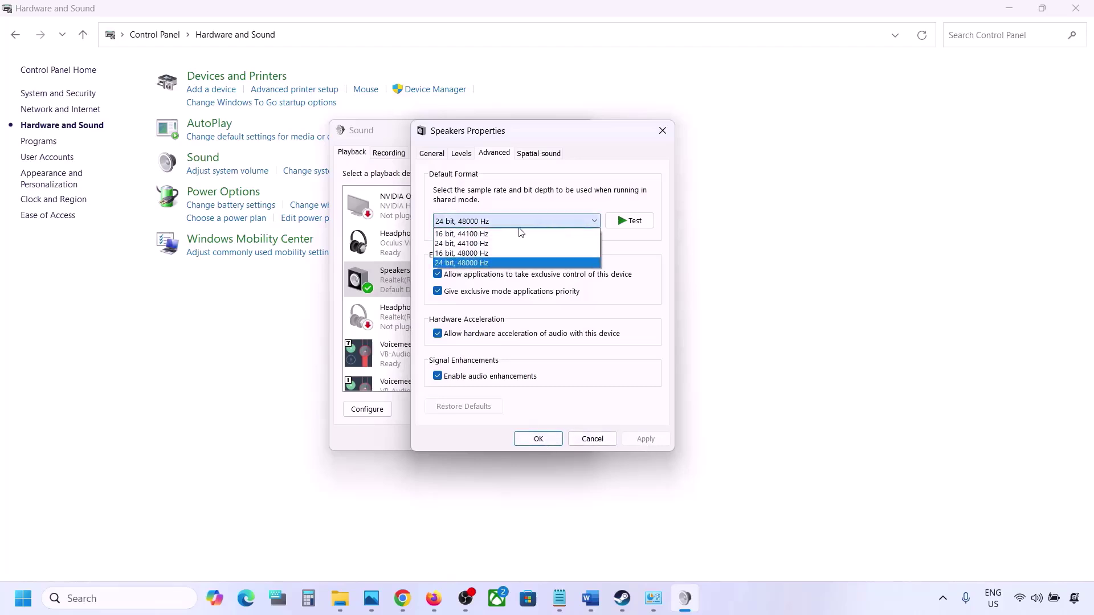
left_click(485, 244)
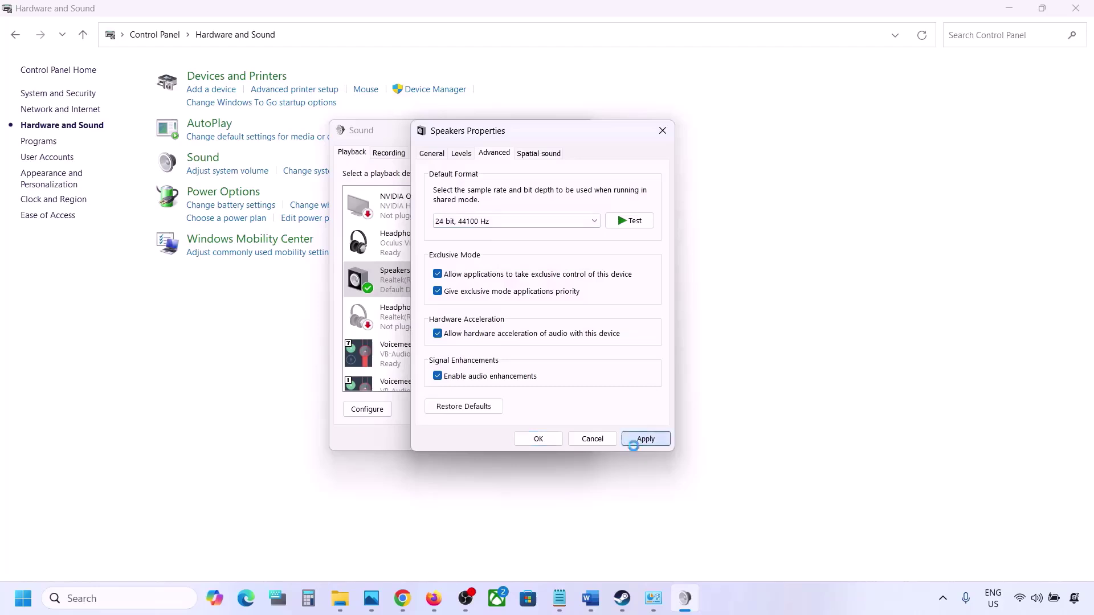
left_click(634, 444)
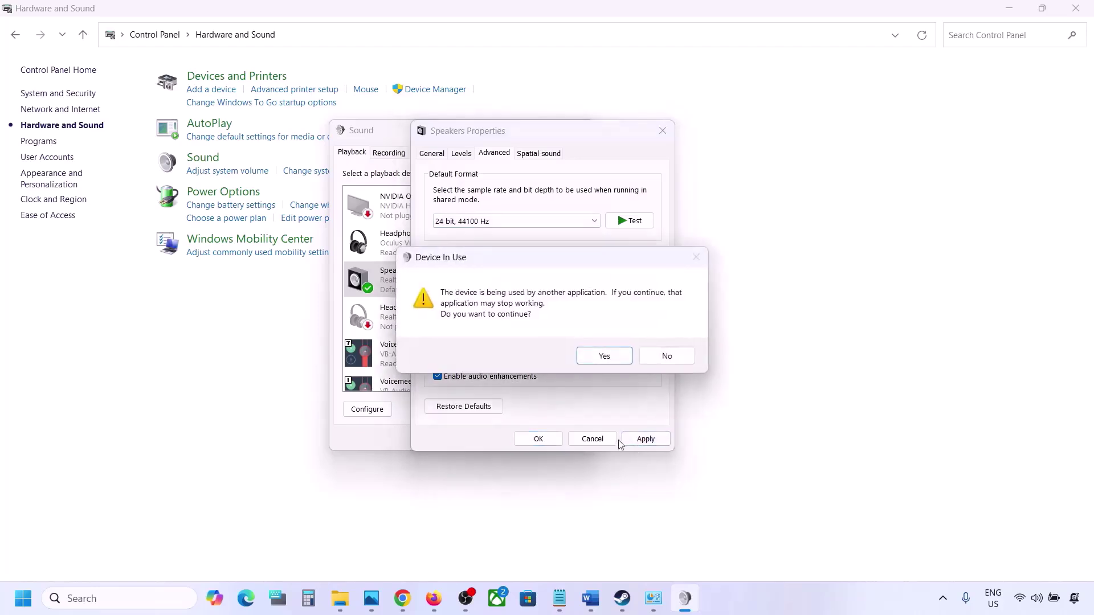
left_click(605, 358)
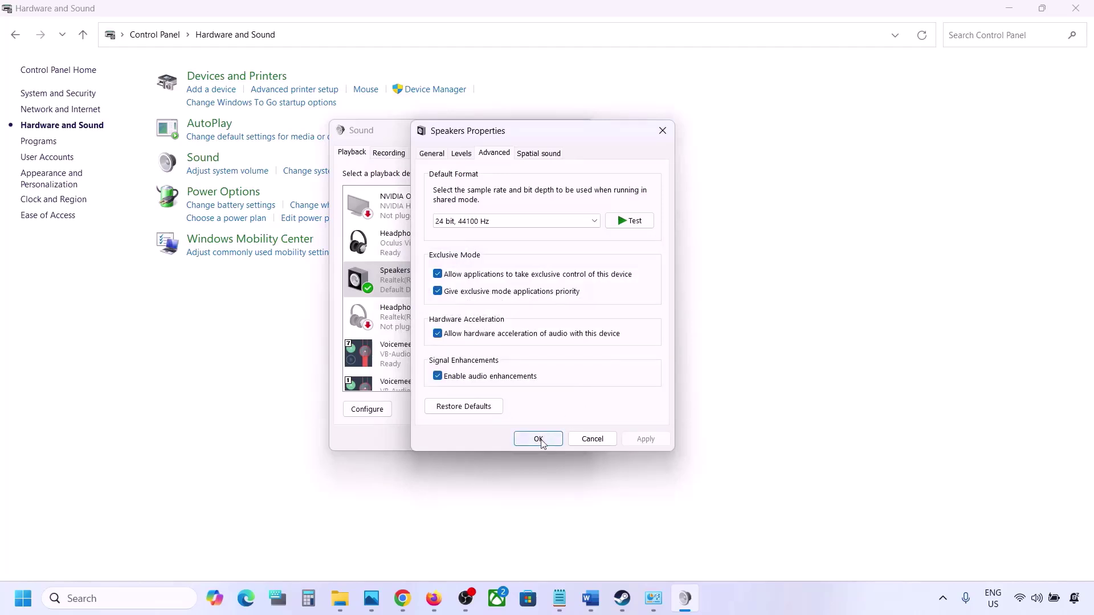
Step: Set the format back to 24 bit, 48000 Hz, apply, and close the Sound dialogs
left_click(493, 220)
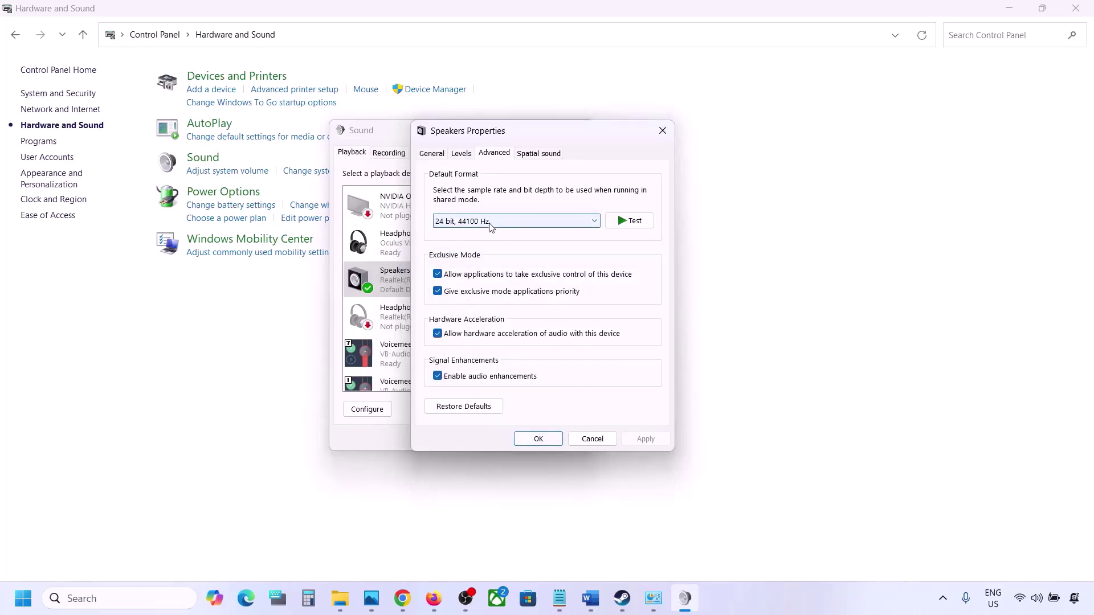
left_click(478, 262)
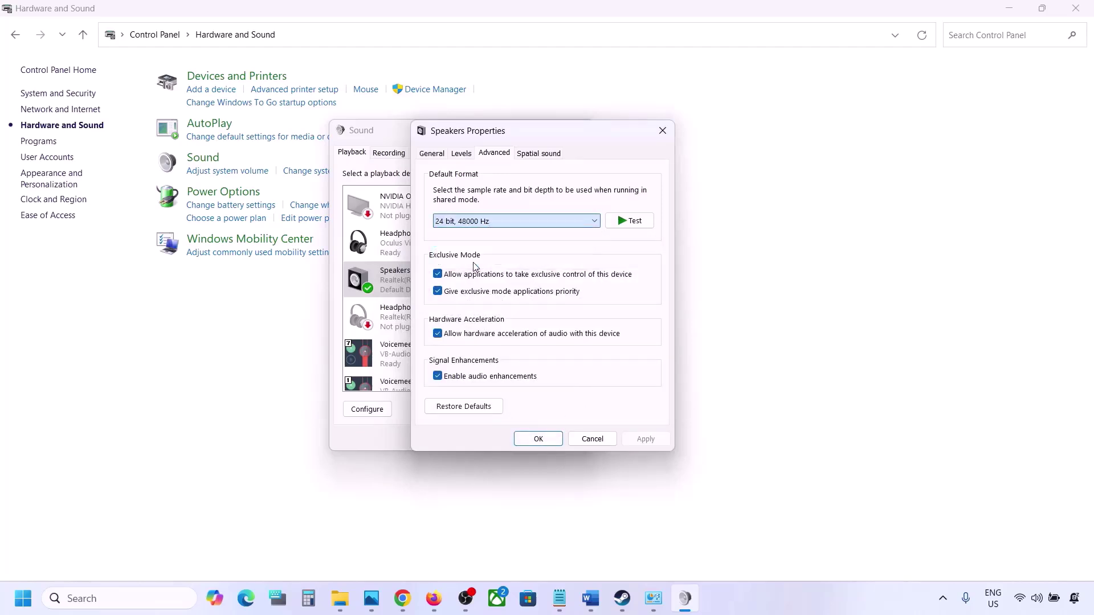
left_click(638, 445)
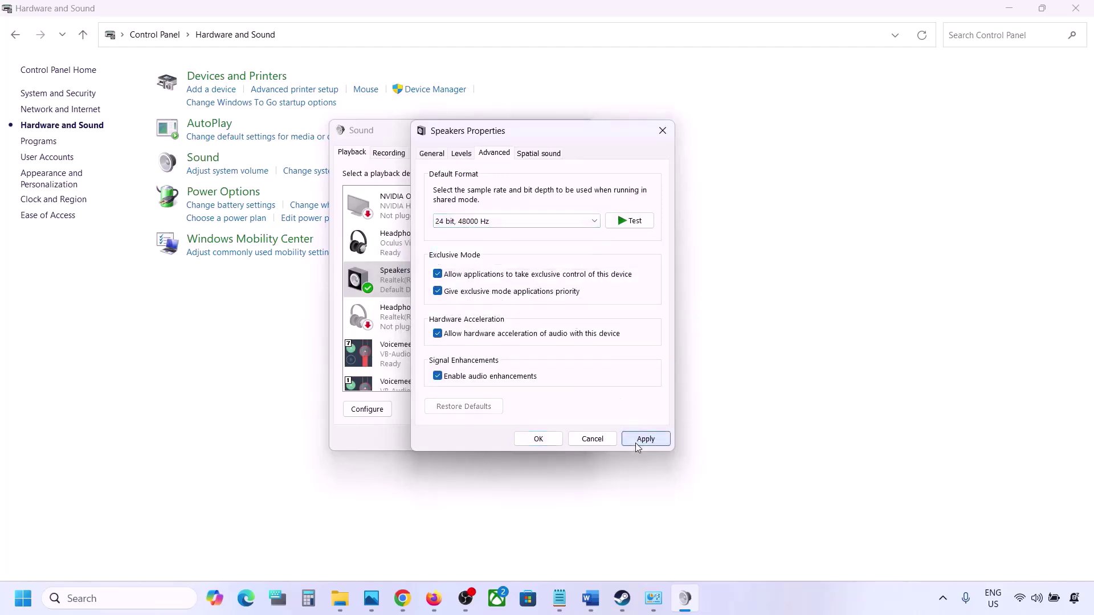
left_click(539, 439)
left_click(457, 439)
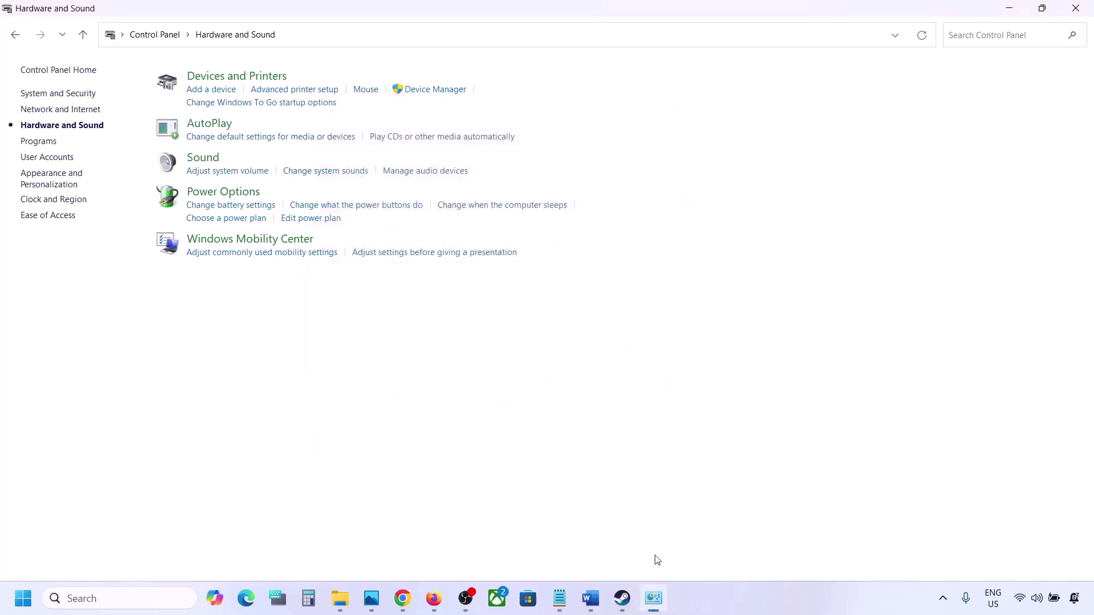
left_click(597, 601)
Step: Scroll to Step 5 and highlight its controller tip in Word
scroll(450, 360, "down", 5)
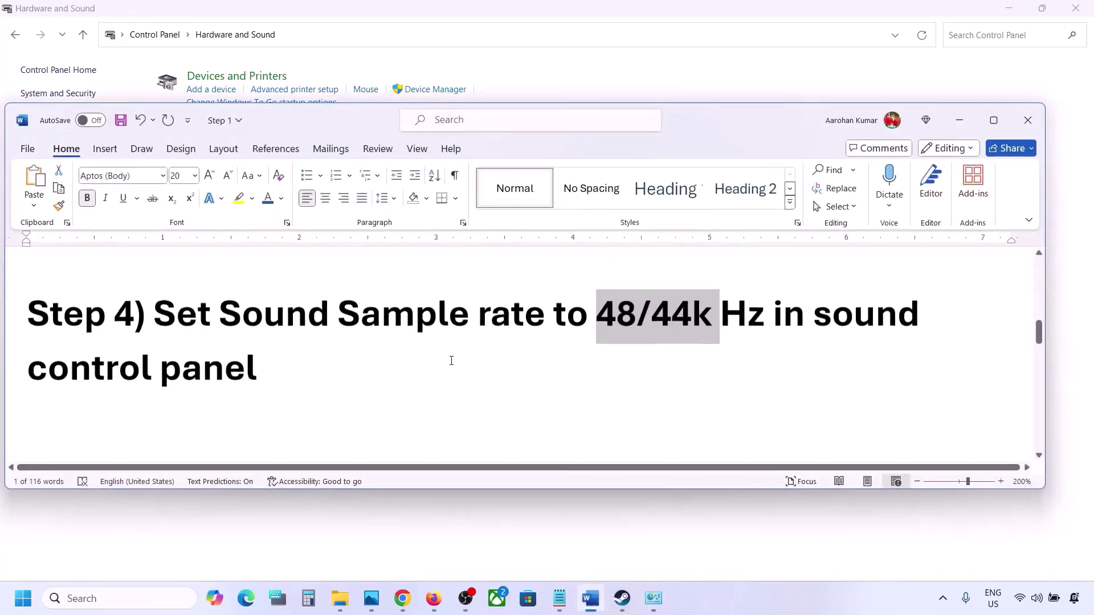
left_click_drag(177, 315, 381, 408)
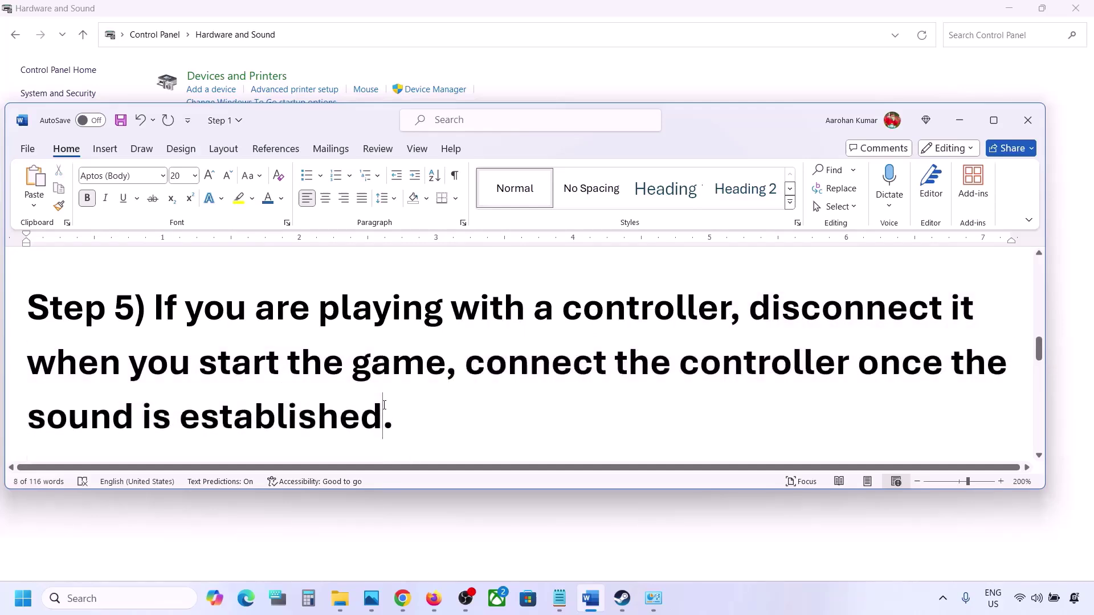
left_click(385, 406)
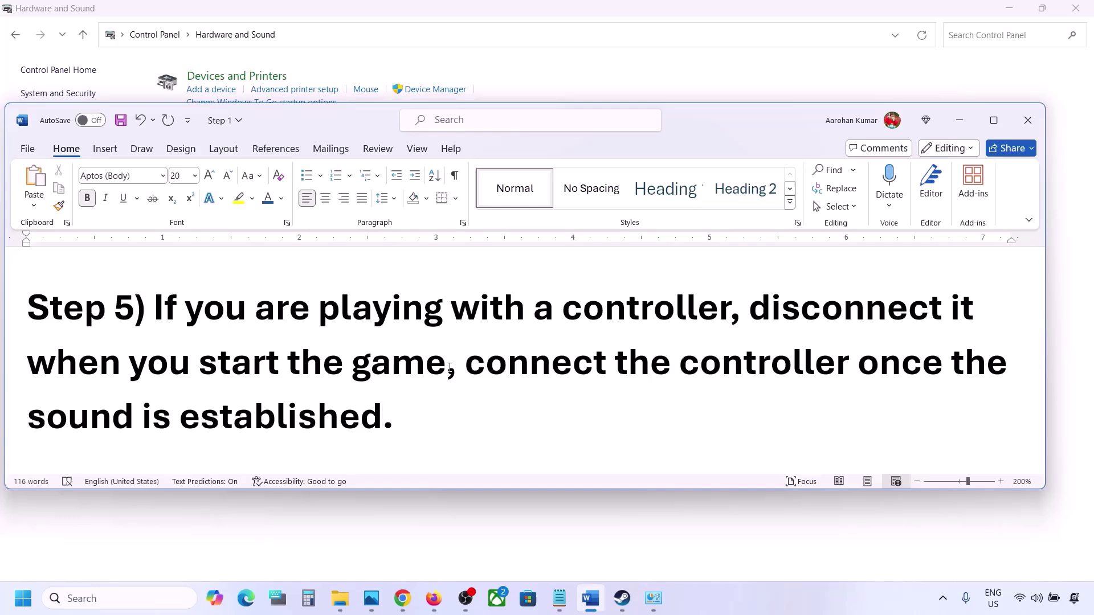
Step: Highlight Step 6 'Turn off Spatial Sound' and start a taskbar search for Control Panel
scroll(450, 368, "down", 3)
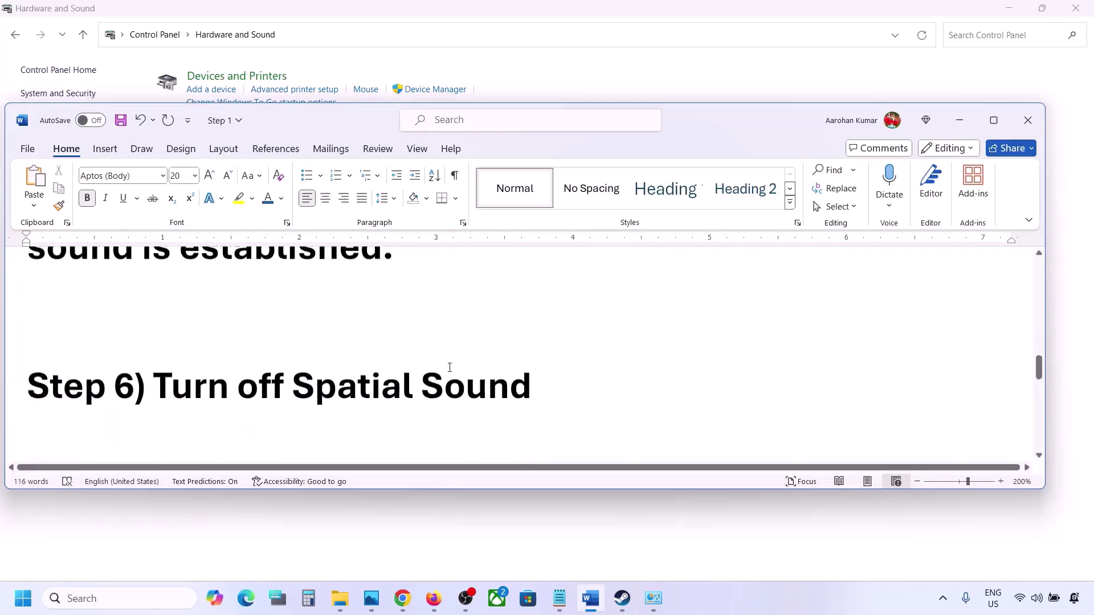
left_click_drag(154, 379, 530, 378)
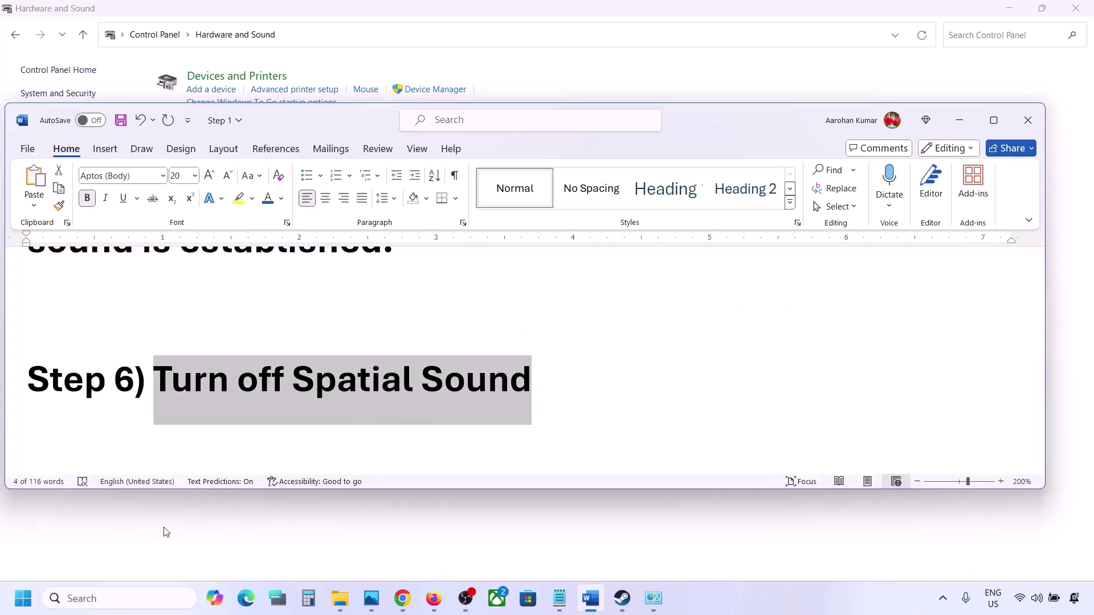
left_click(108, 598)
Step: Reach the Sound dialog via Control Panel > Hardware and Sound and open the Speakers' properties
type("control")
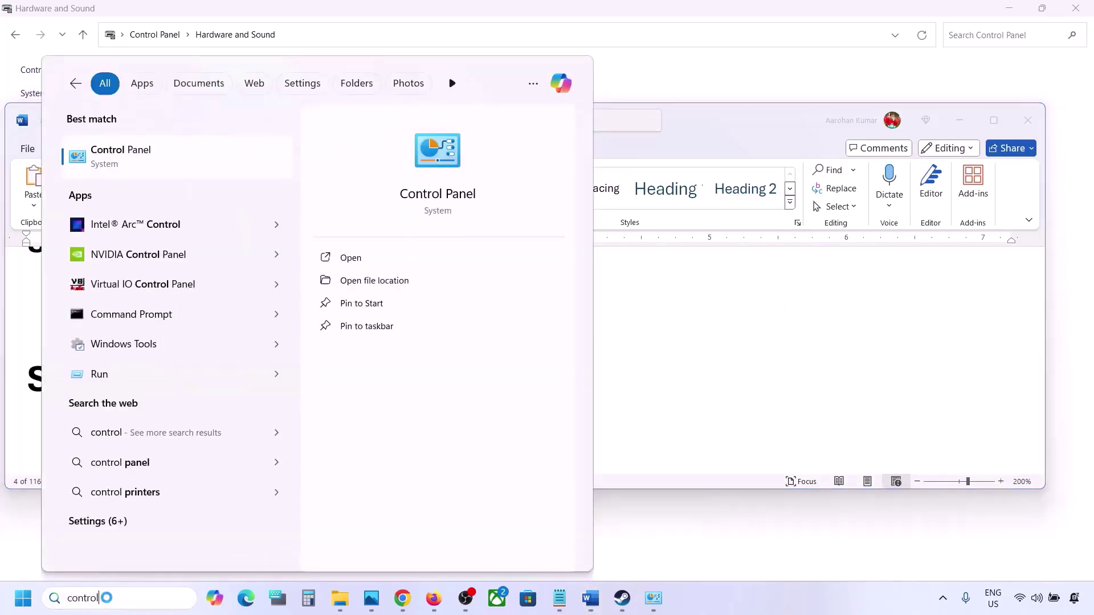
key("Return")
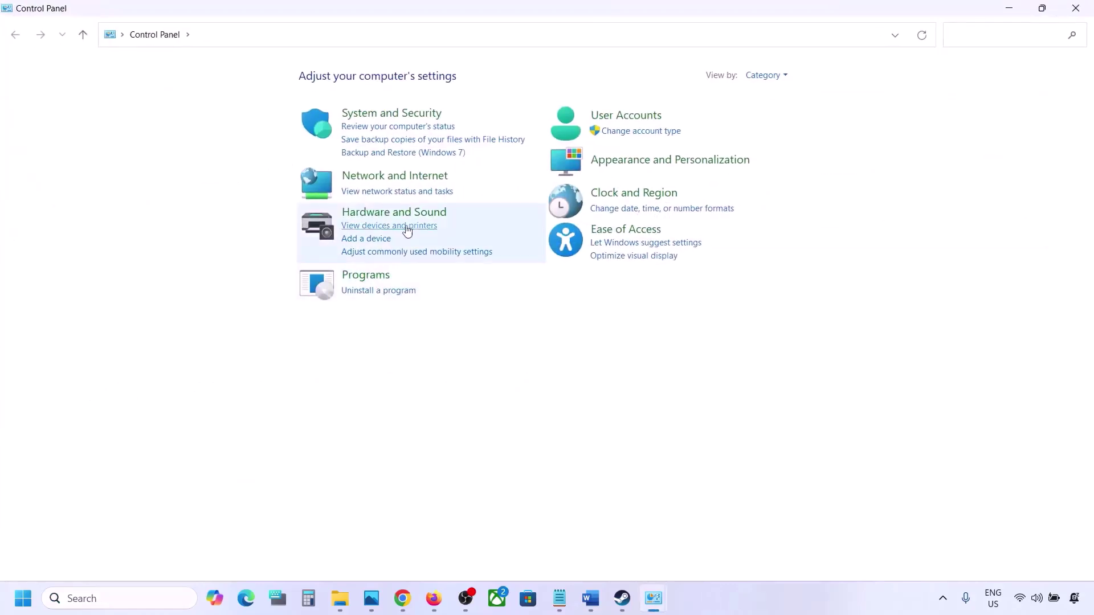
left_click(389, 212)
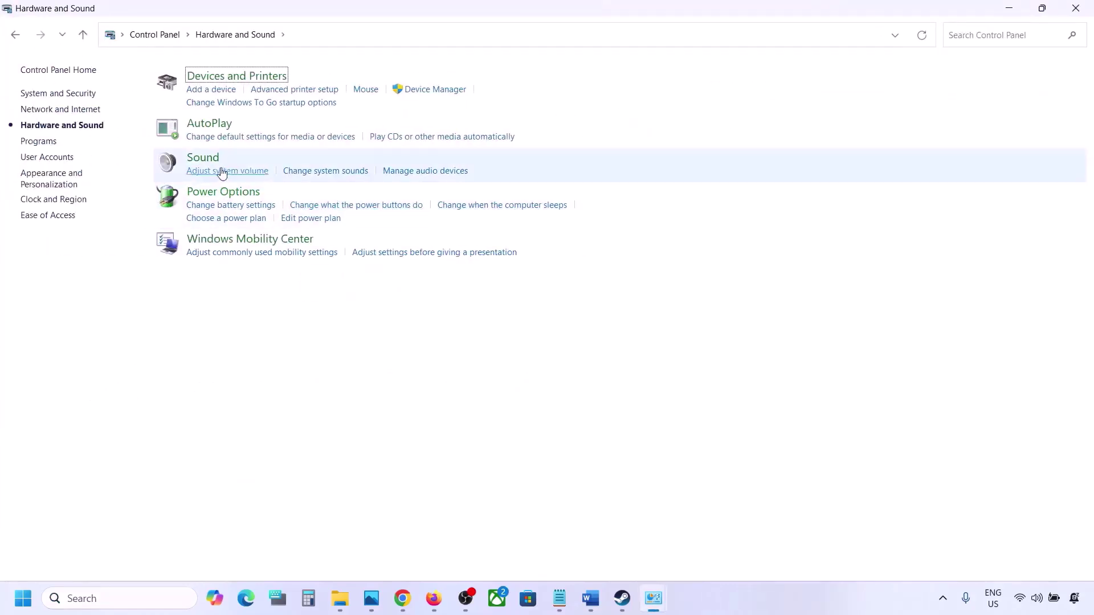
left_click(210, 162)
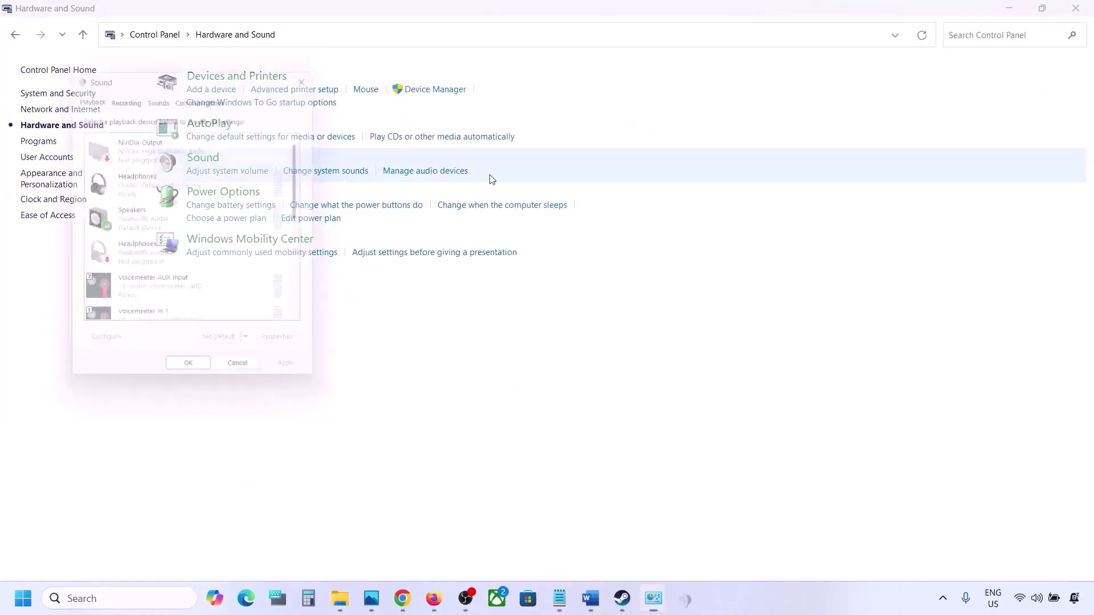
left_click_drag(215, 76, 470, 126)
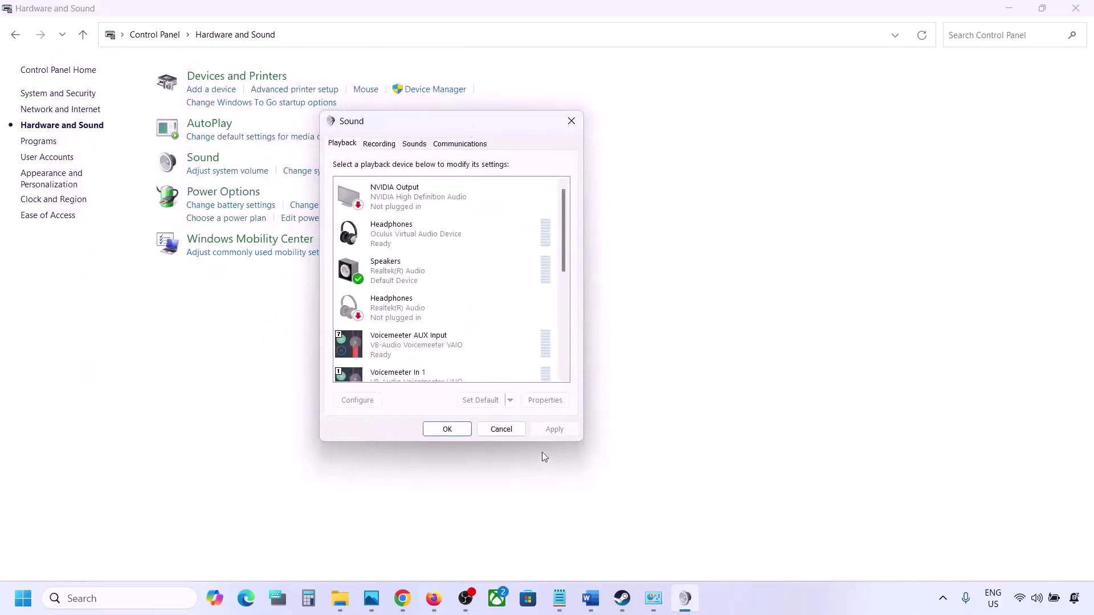
left_click(421, 275)
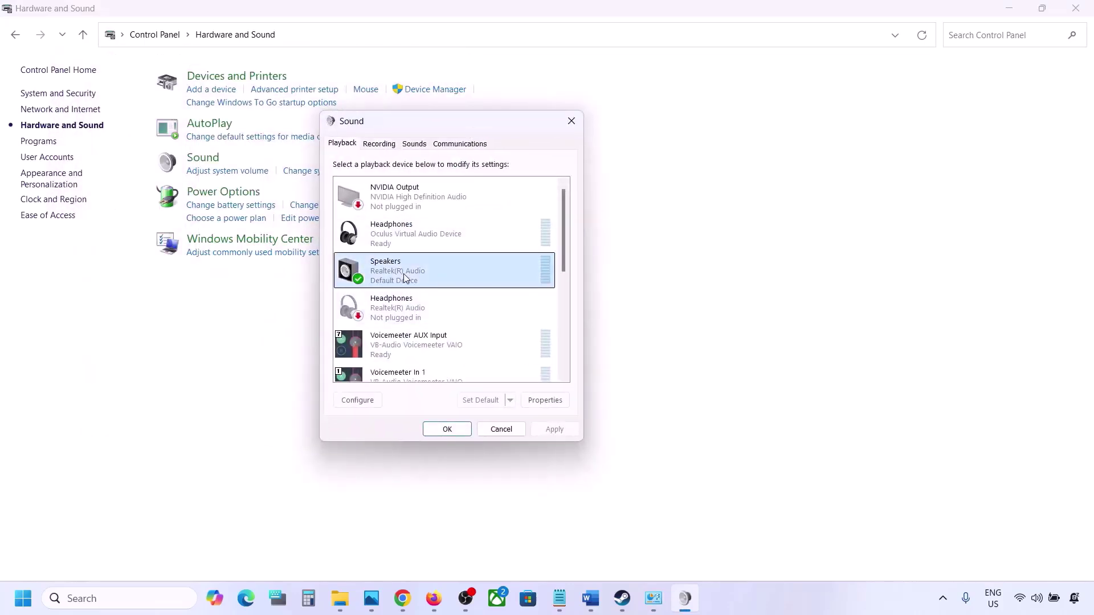
right_click(422, 276)
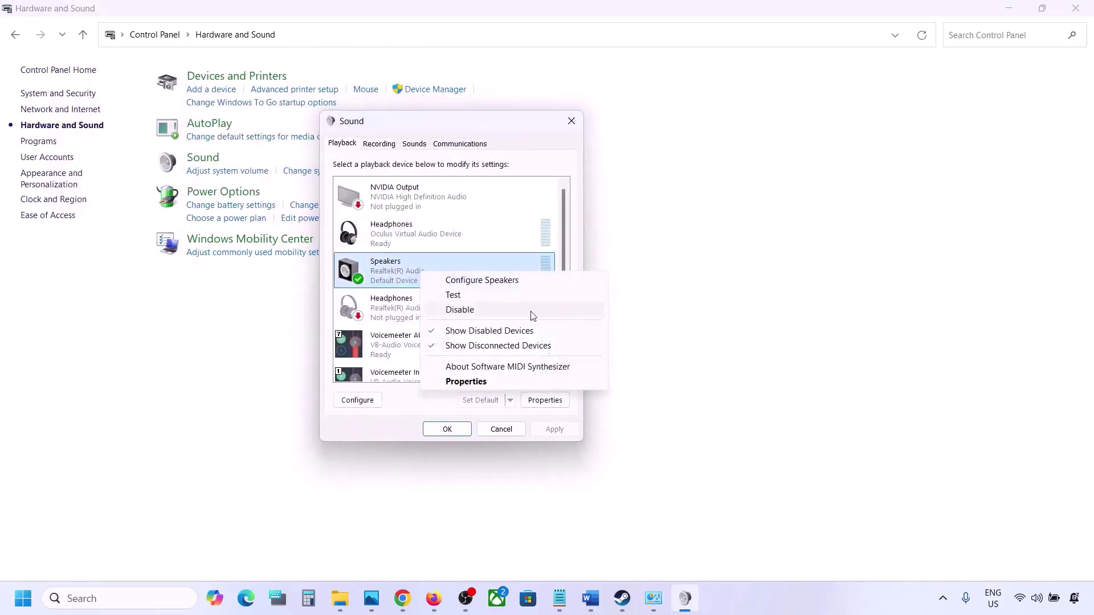
left_click(466, 381)
Step: Set the Speakers' spatial sound format to Off, apply it, and close both sound dialogs
left_click(477, 198)
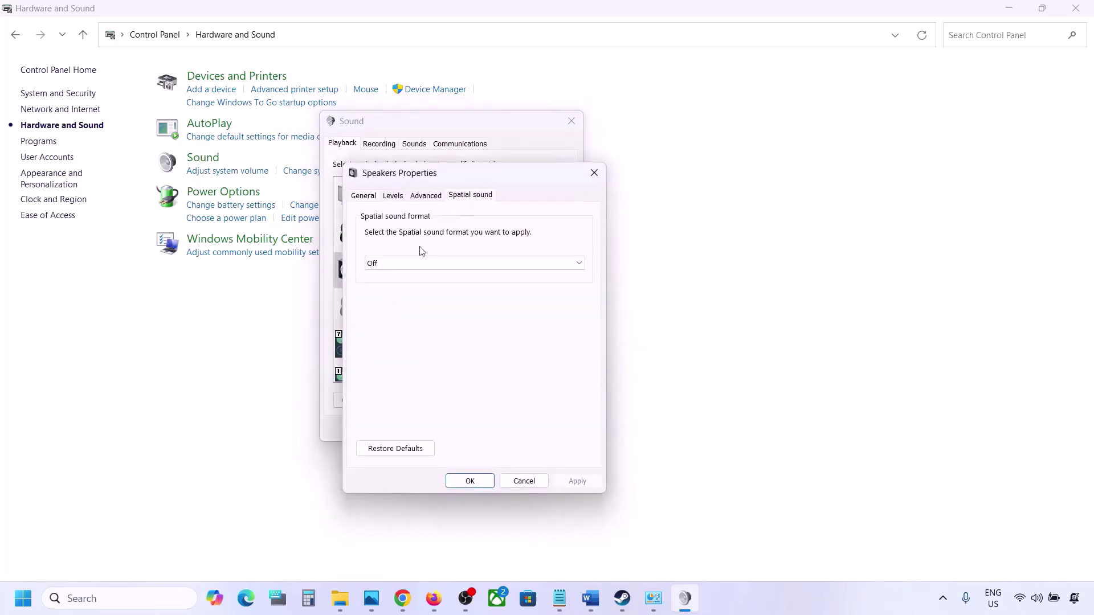
left_click(401, 263)
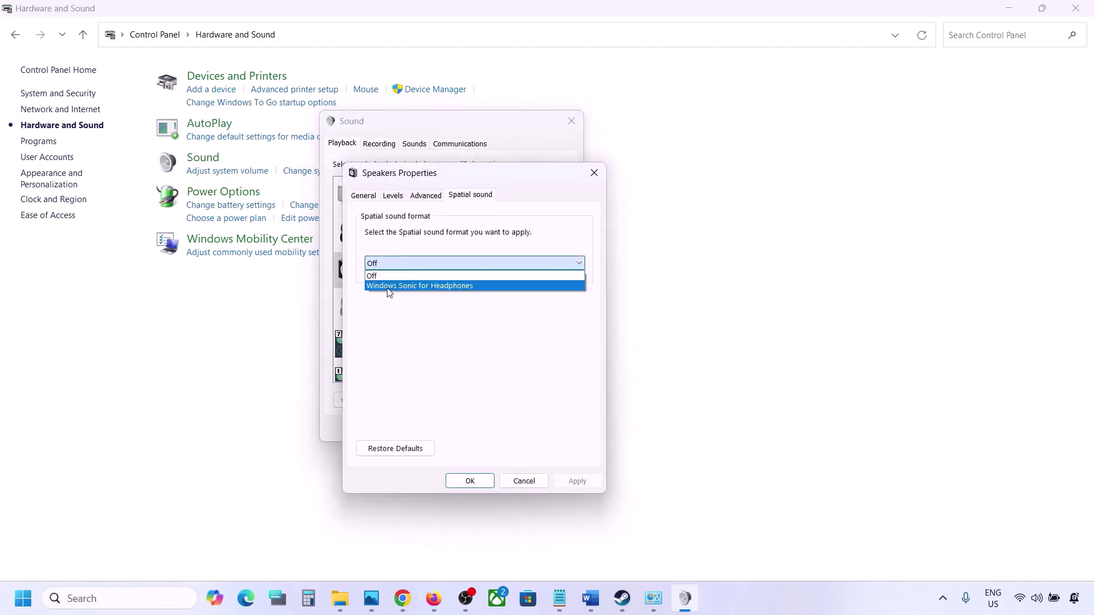
left_click(377, 277)
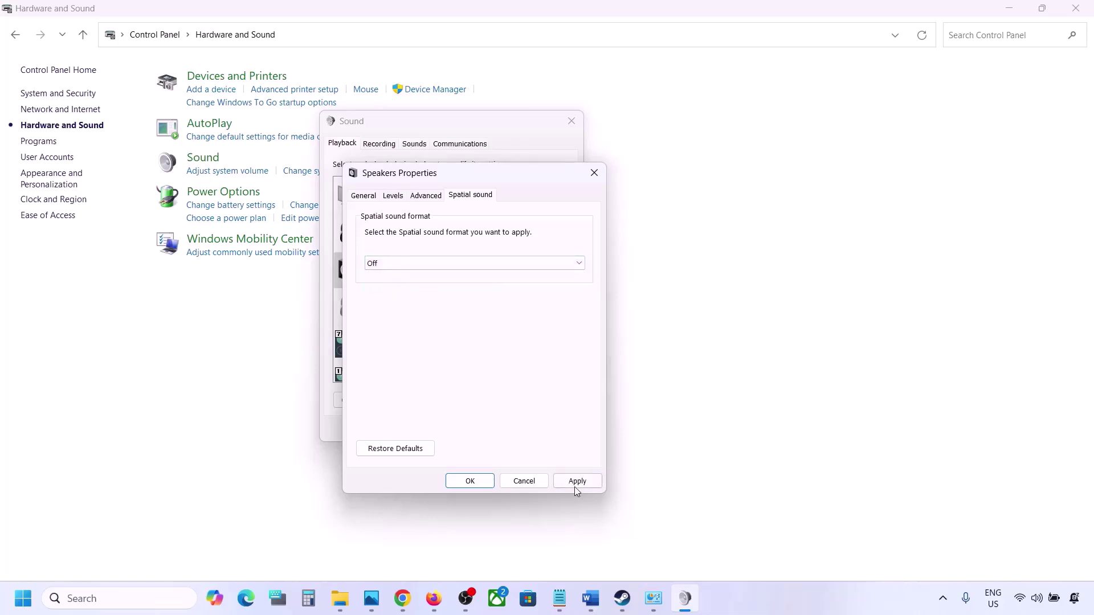
left_click(574, 487)
left_click(479, 482)
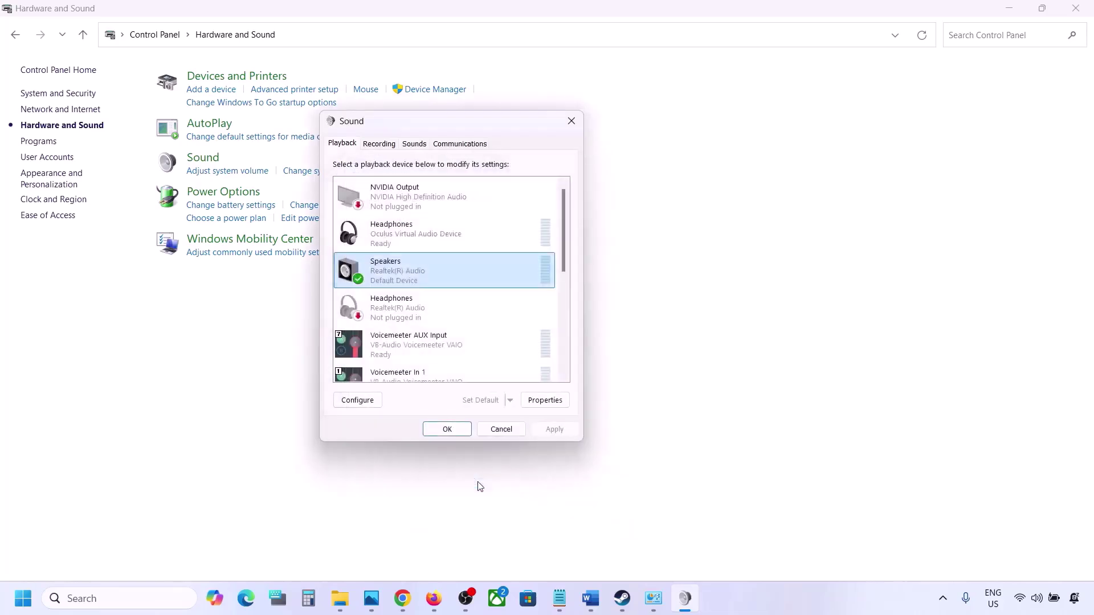
left_click(461, 431)
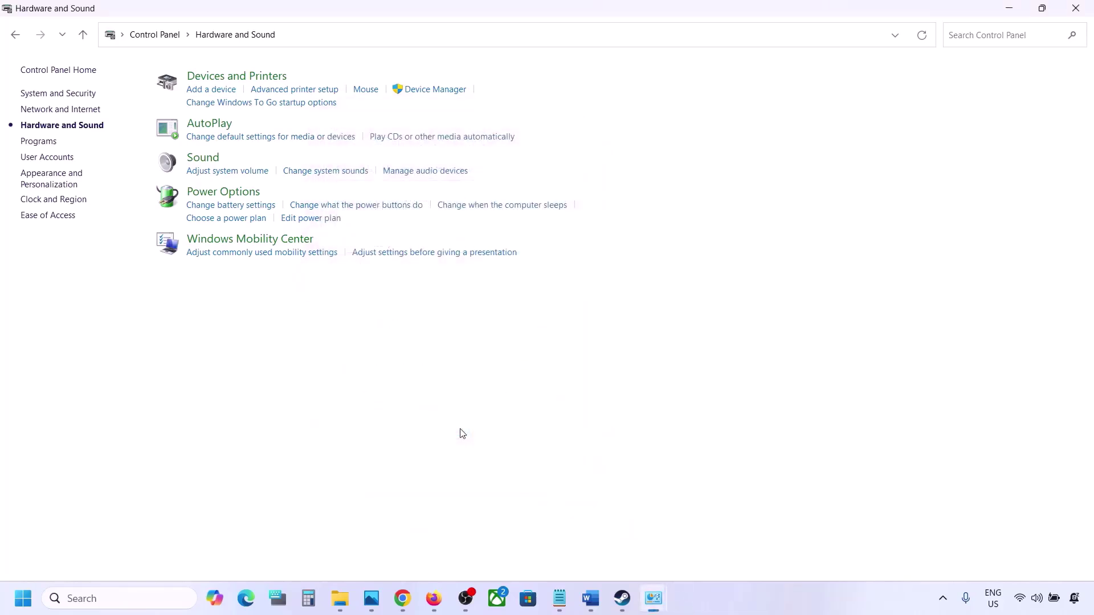